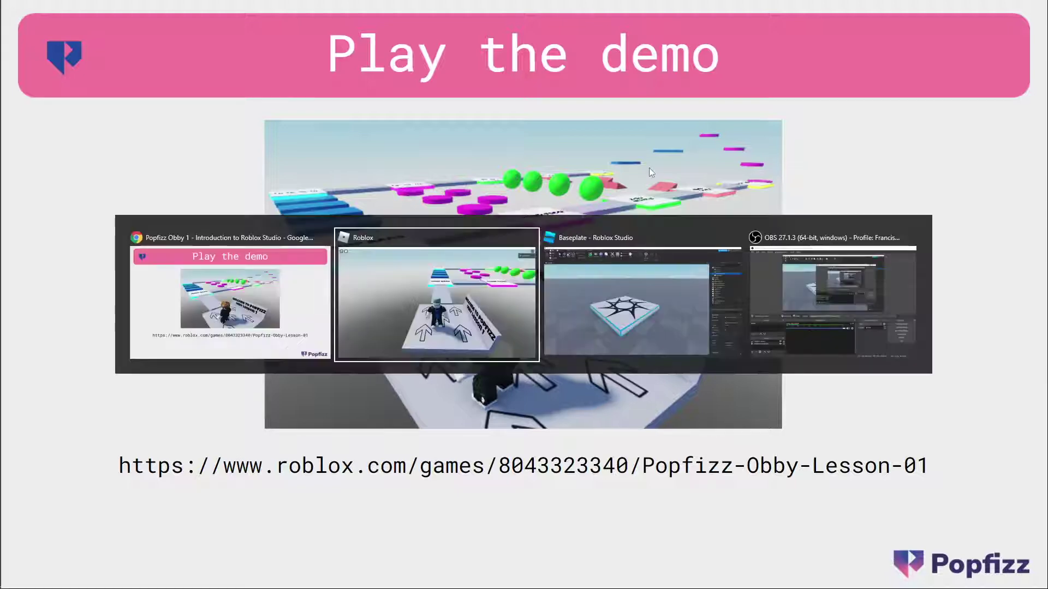
# Switch from the slideshow to the running PopFizz Obby game window.
pyautogui.hotkey('alt', 'Tab')
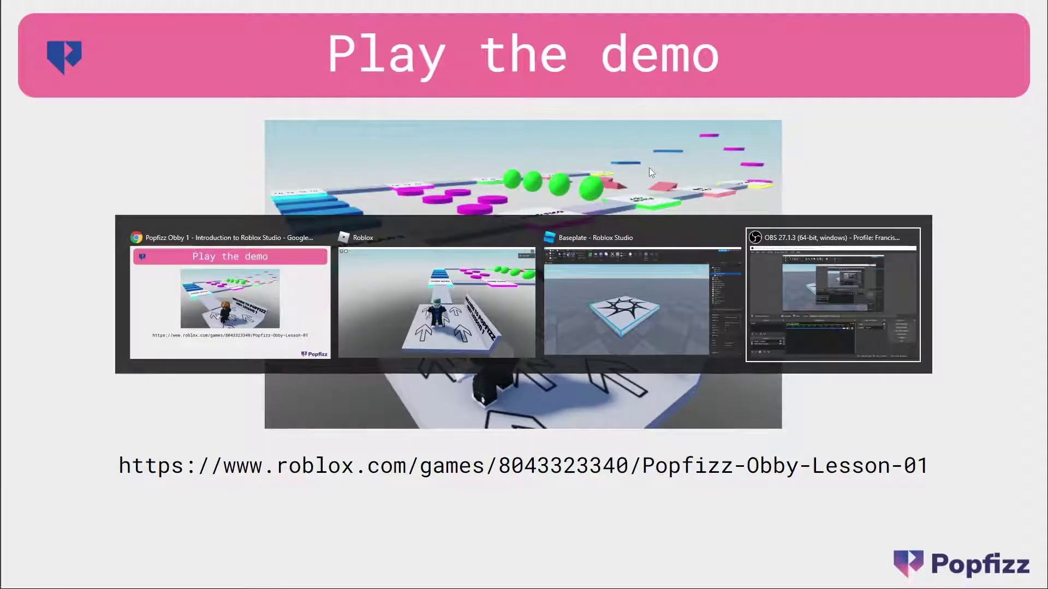
pyautogui.hotkey('alt', 'shift', 'Tab')
pyautogui.hotkey('alt', 'shift', 'Tab')
pyautogui.hotkey('alt', 'Tab')
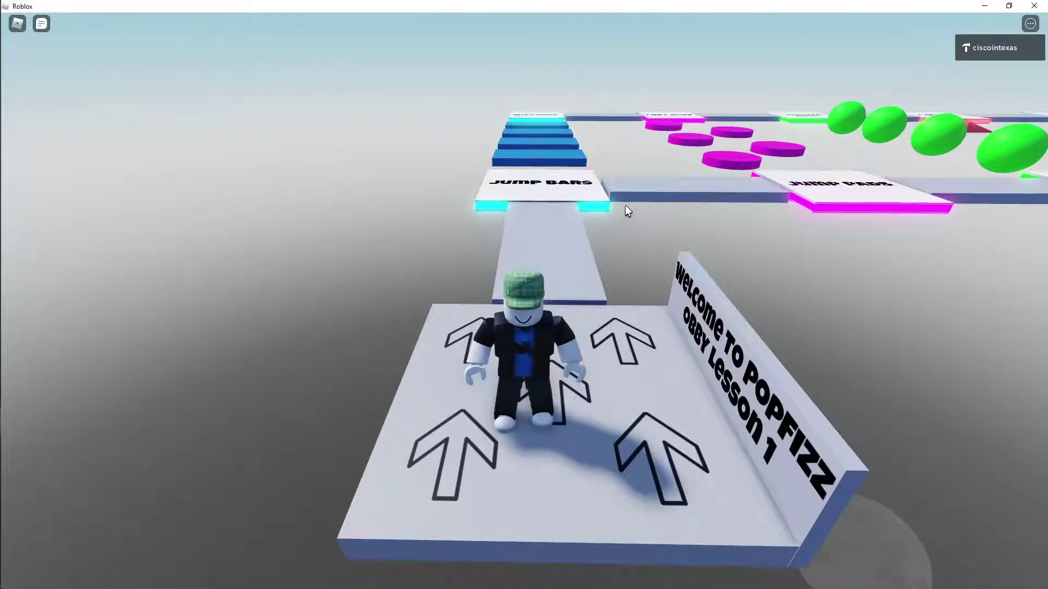
# Zoom the camera out and back in, then orbit around the avatar on the welcome platform.
pyautogui.scroll(-5, 622, 261)
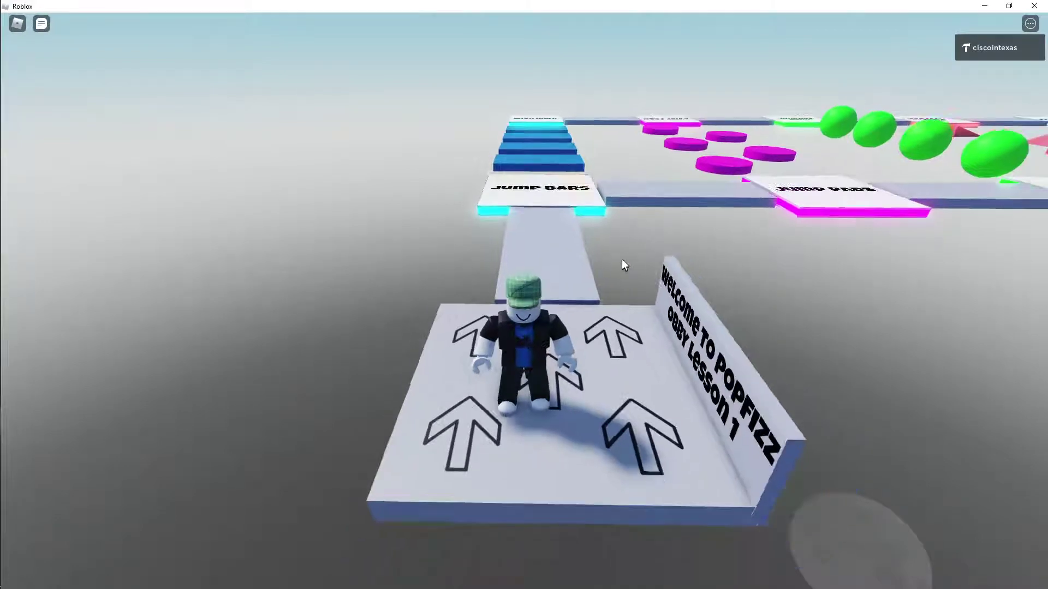
pyautogui.scroll(5, 622, 261)
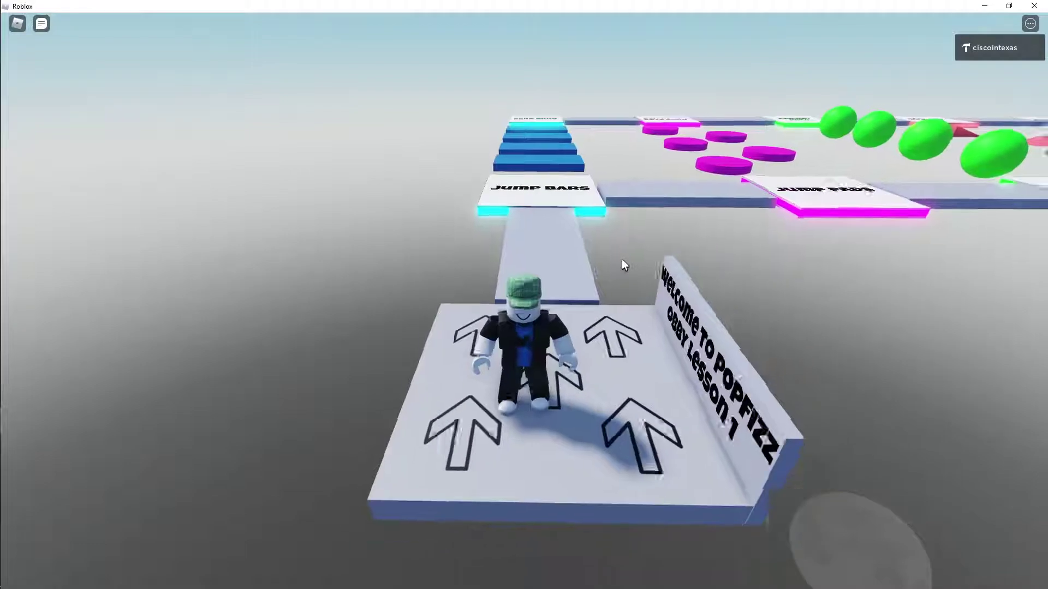
pyautogui.scroll(-5, 622, 262)
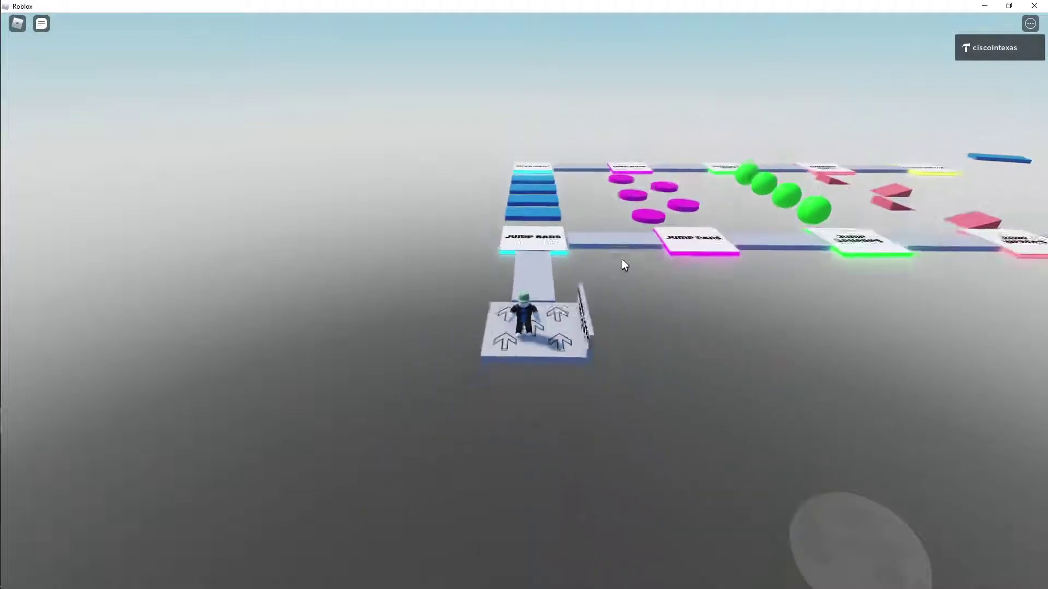
pyautogui.scroll(3, 622, 262)
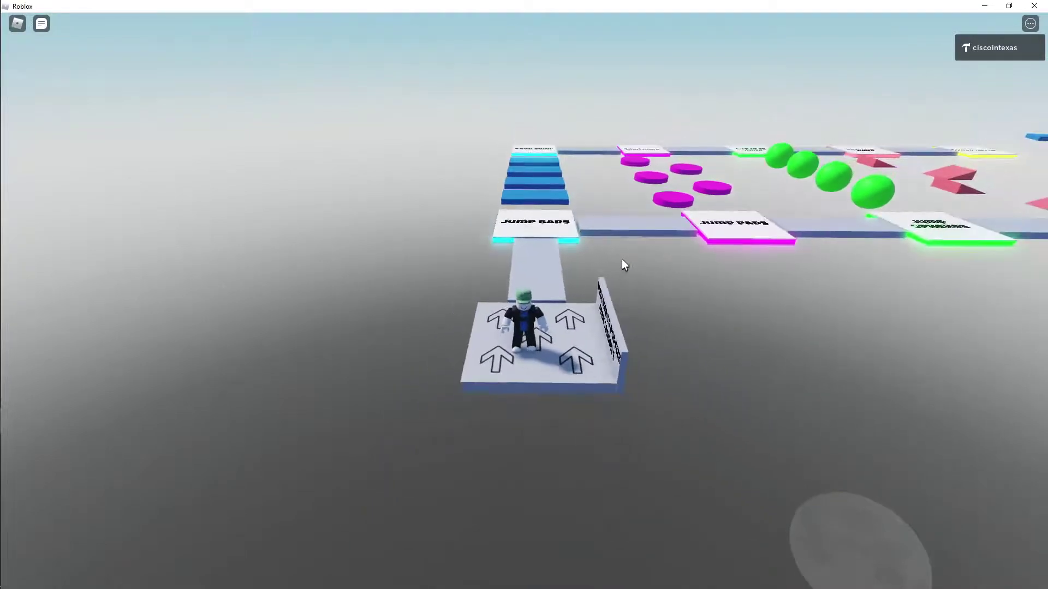
pyautogui.moveTo(625, 265); pyautogui.dragTo(621, 266, button='right')
# Walk the avatar onto the Jump Bars pad, back, then along the path toward Jump Pads.
pyautogui.scroll(2, 623, 265)
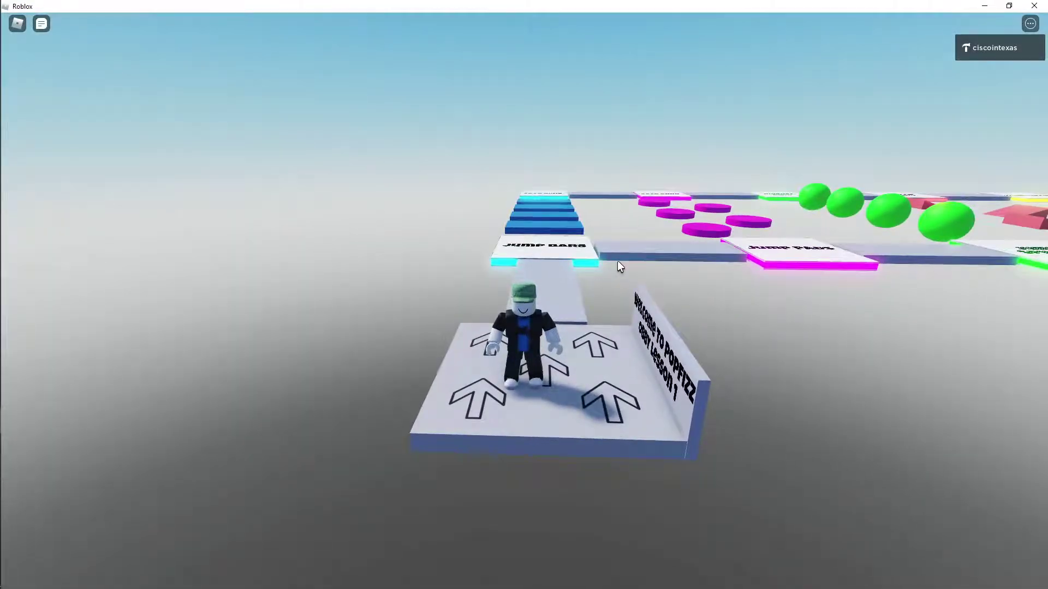
pyautogui.press('w')
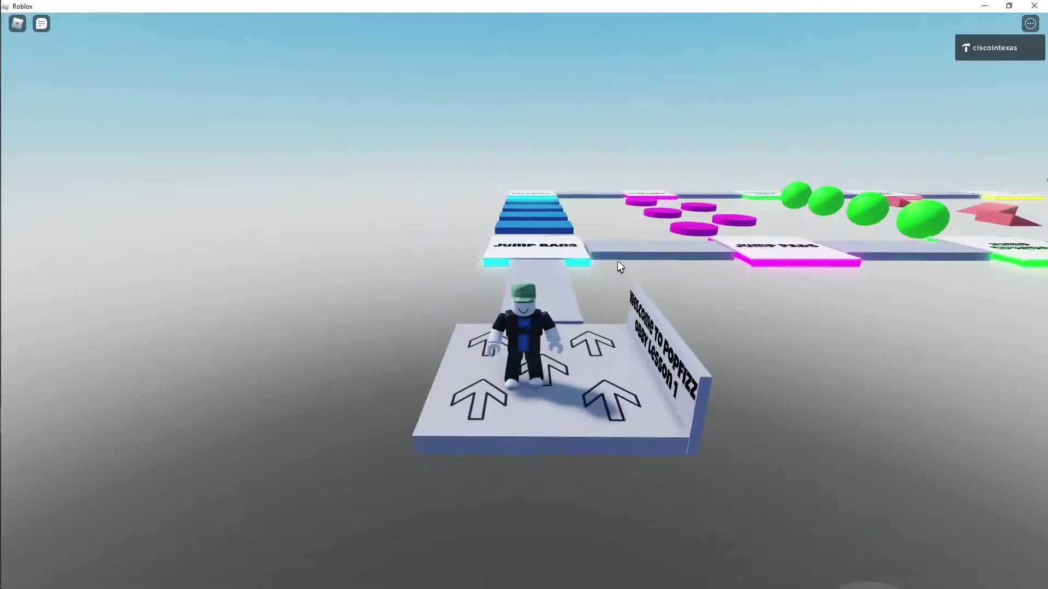
pyautogui.moveTo(617, 260); pyautogui.dragTo(617, 260, button='right')
pyautogui.press('w')
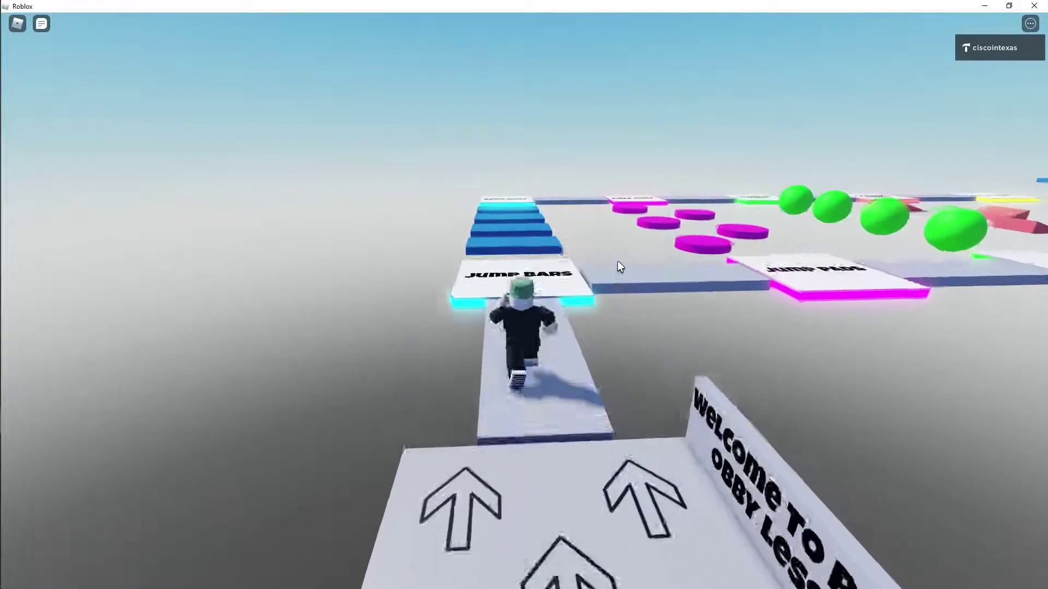
pyautogui.press('s')
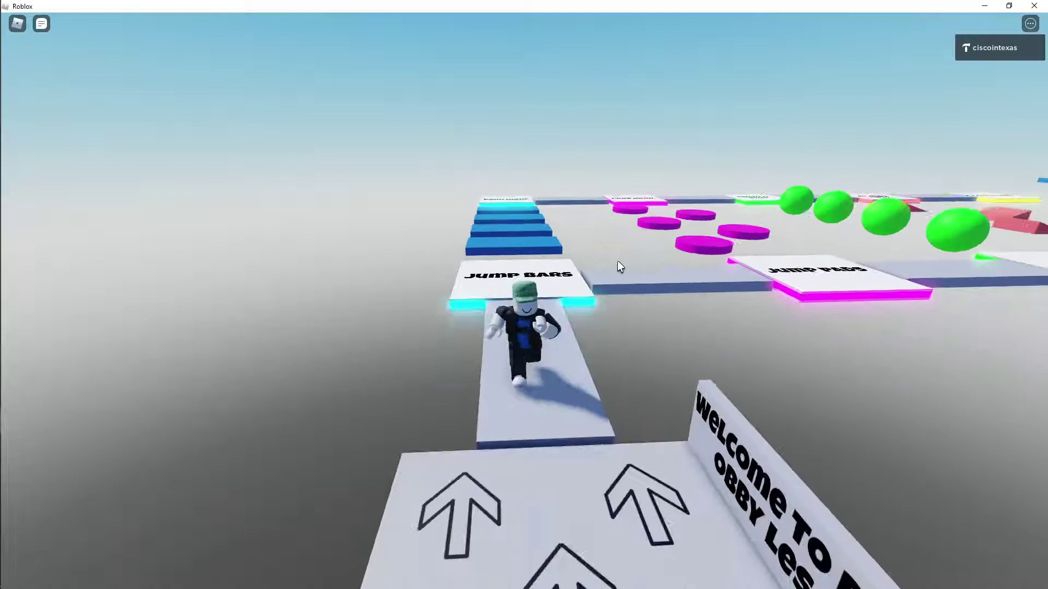
pyautogui.press('w')
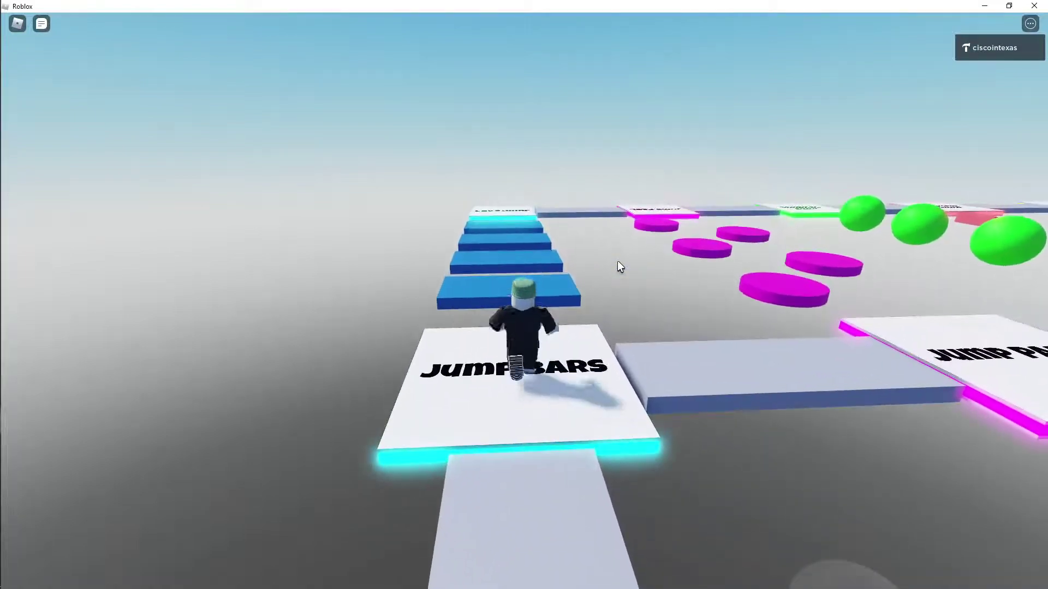
pyautogui.moveTo(617, 260); pyautogui.dragTo(617, 260, button='right')
pyautogui.press('w')
pyautogui.press('w')
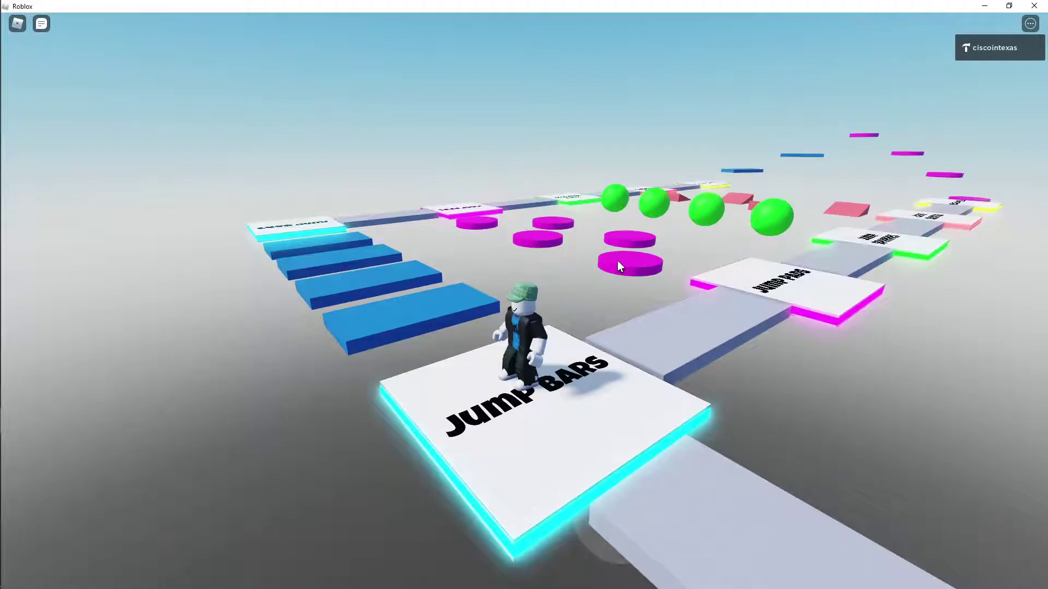
# Walk the avatar back onto the Jump Bars pad and centre it with A and D.
pyautogui.moveTo(618, 260); pyautogui.dragTo(618, 260, button='right')
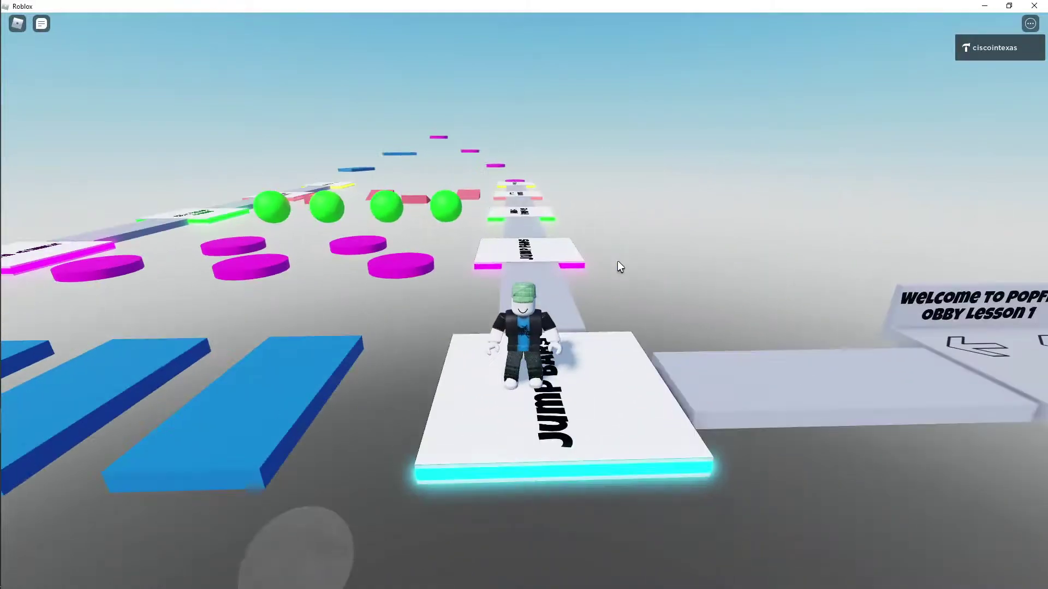
pyautogui.press('w')
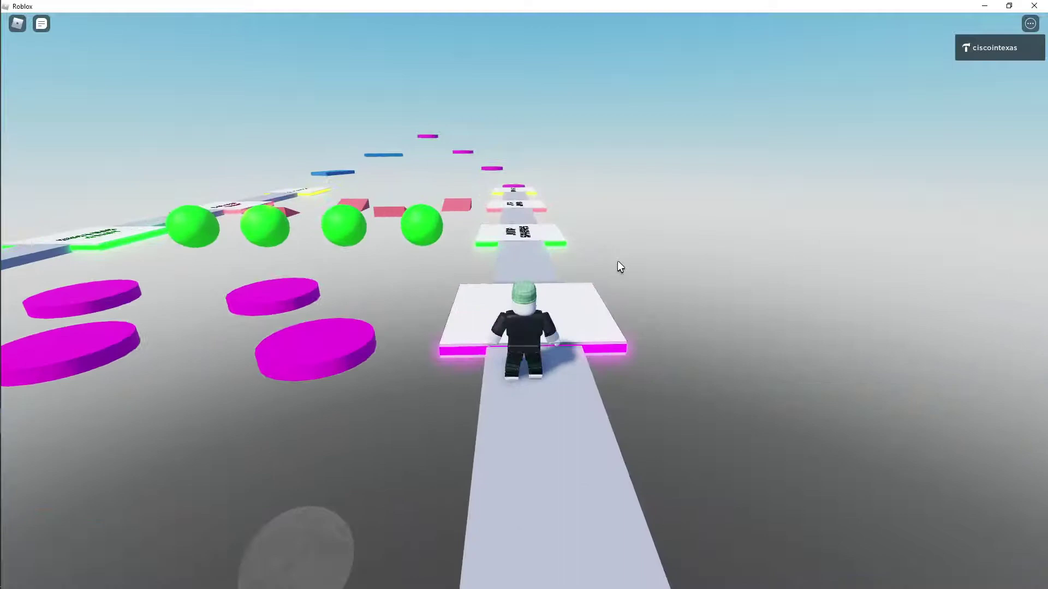
pyautogui.press('s')
pyautogui.press('s')
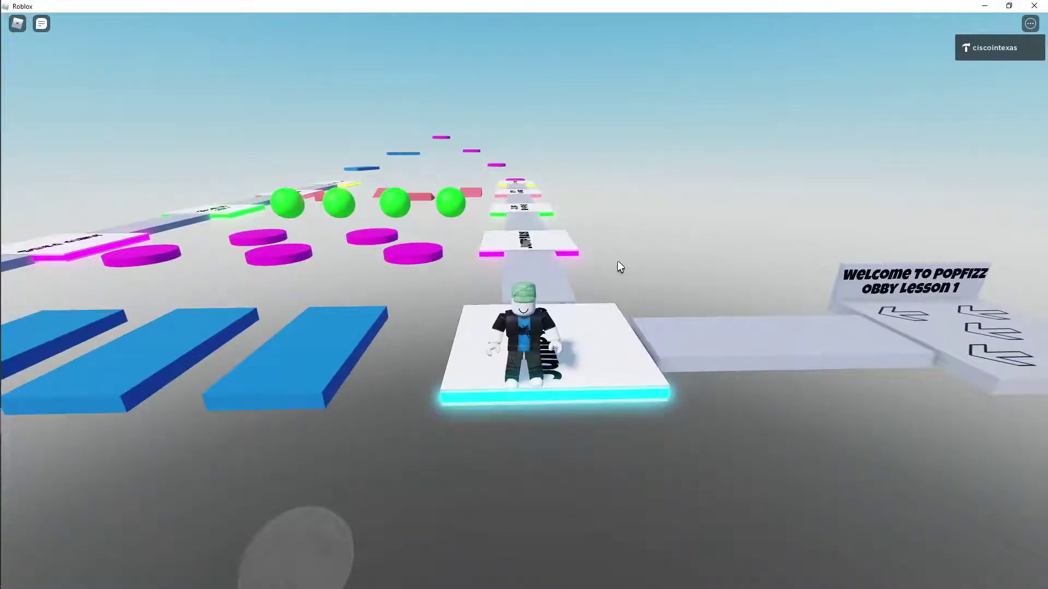
pyautogui.press('a')
pyautogui.press('d')
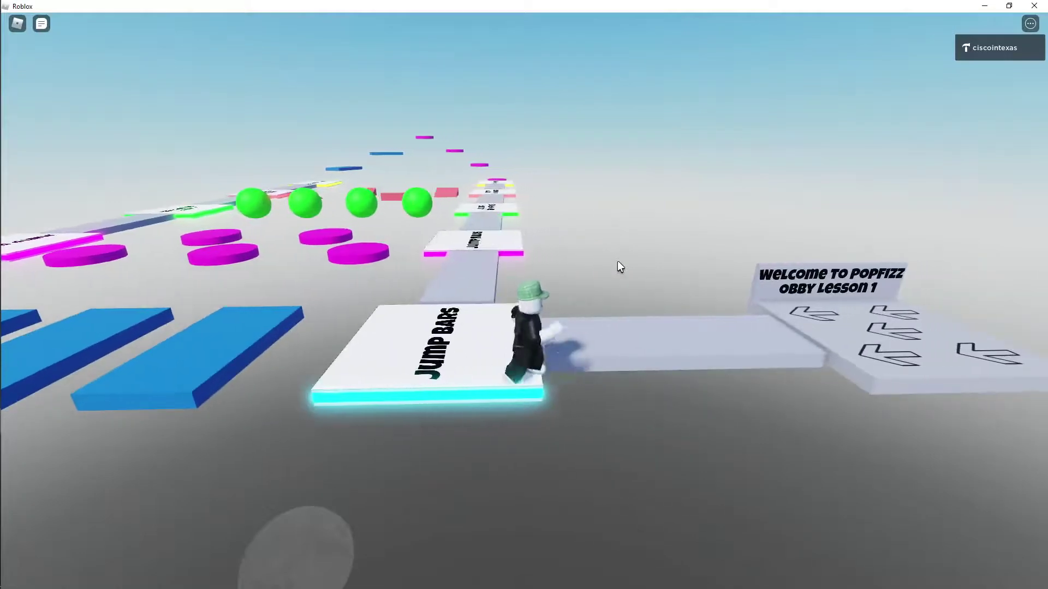
pyautogui.press('a')
pyautogui.press('d')
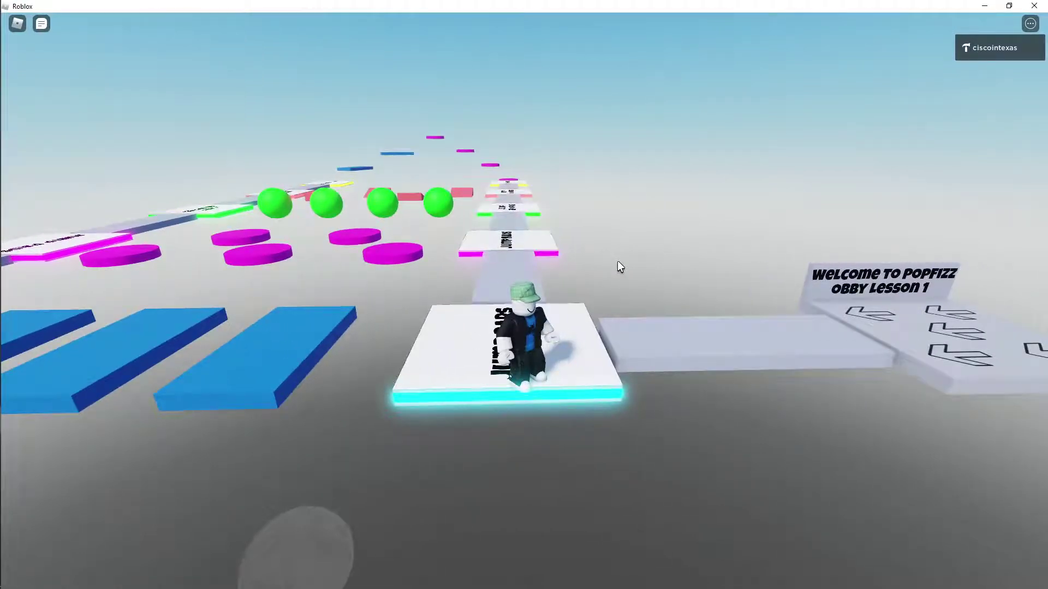
# Rotate the camera with the arrow keys until the avatar faces the blue jump bars.
pyautogui.press('Left')
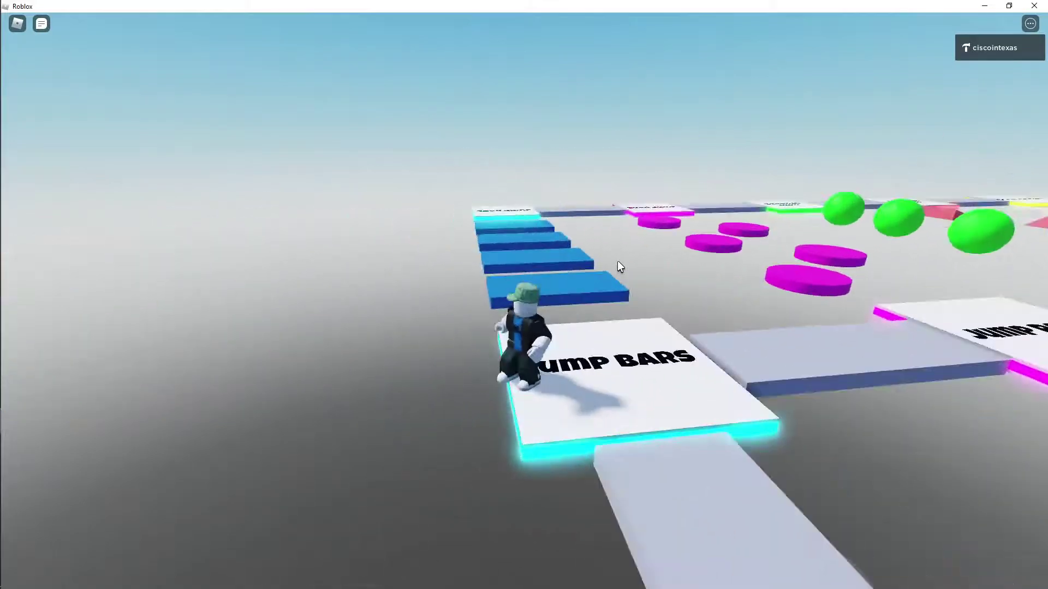
pyautogui.press('Right')
pyautogui.press('Right')
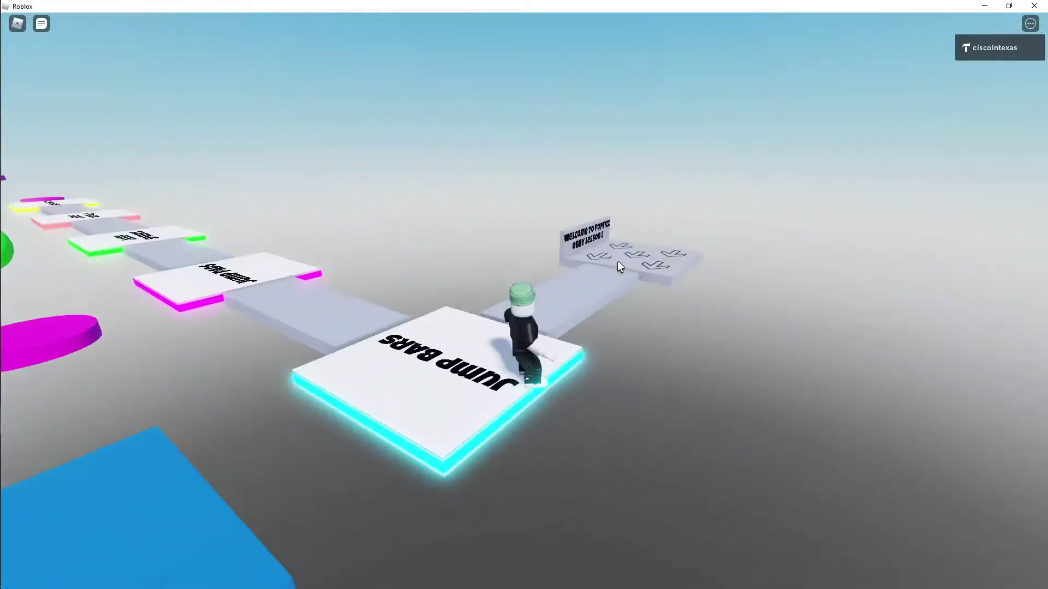
pyautogui.press('Left')
pyautogui.press('Left')
pyautogui.press('Right')
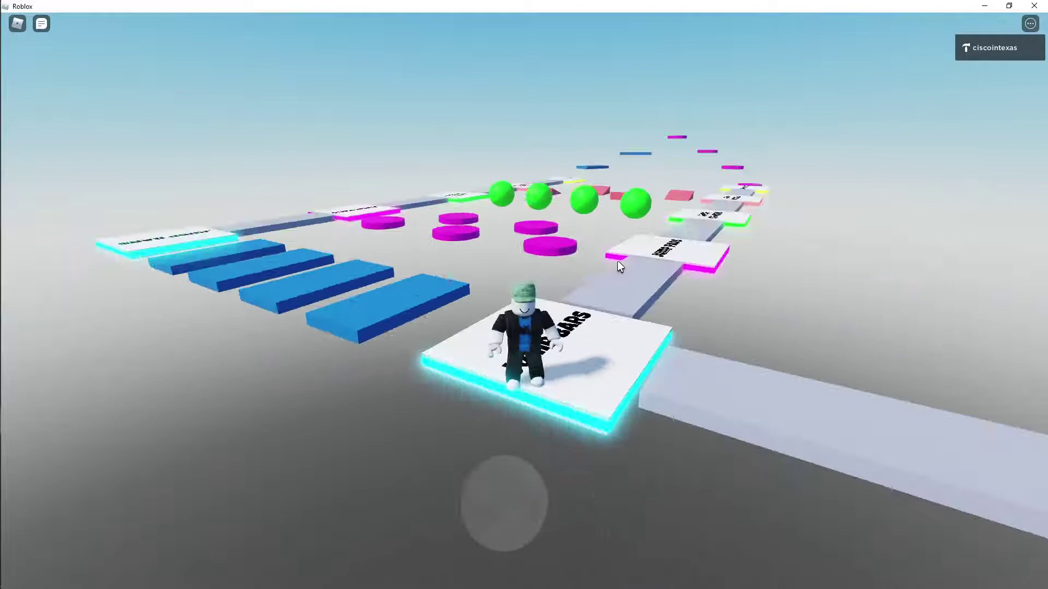
pyautogui.press('Right')
pyautogui.press('Left')
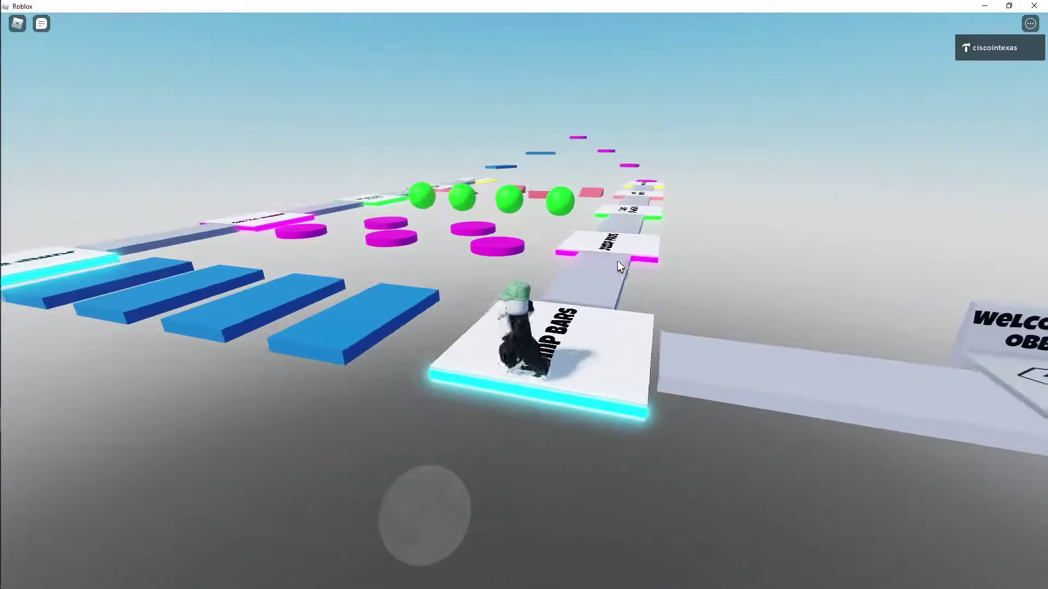
pyautogui.press('Right')
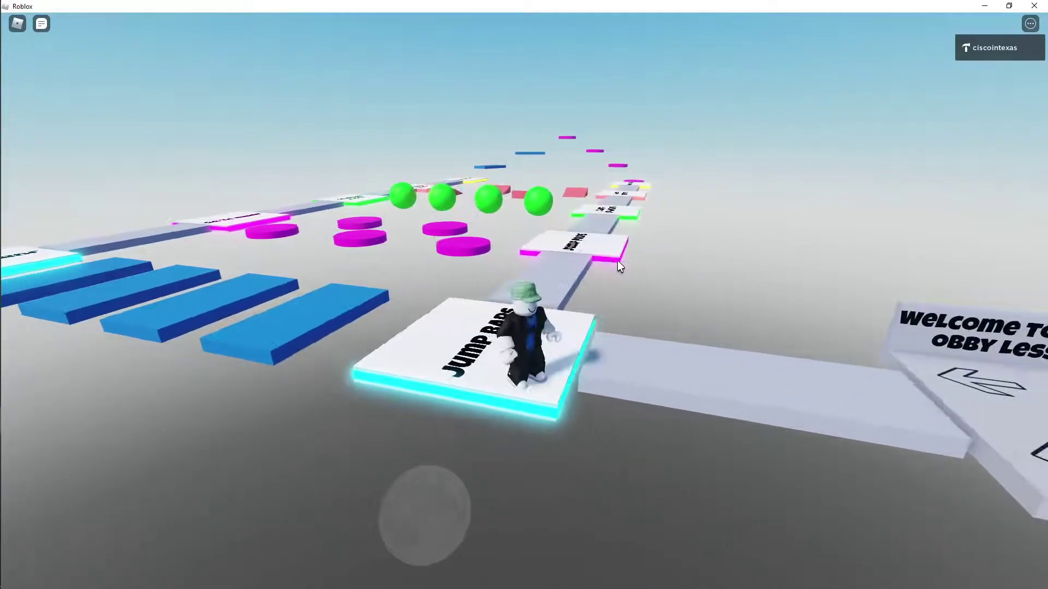
pyautogui.press('Left')
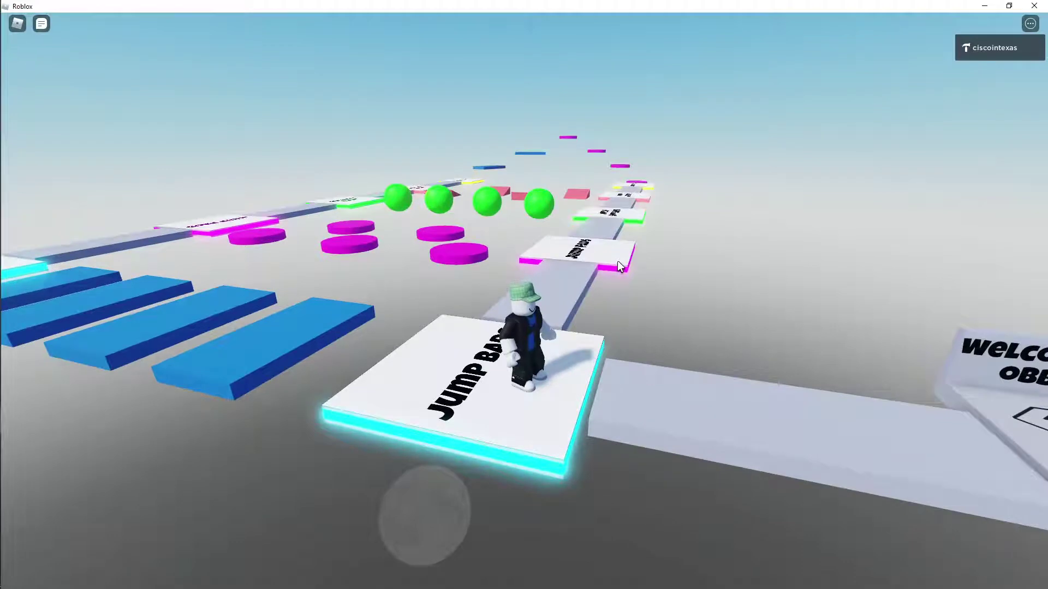
pyautogui.press('Left')
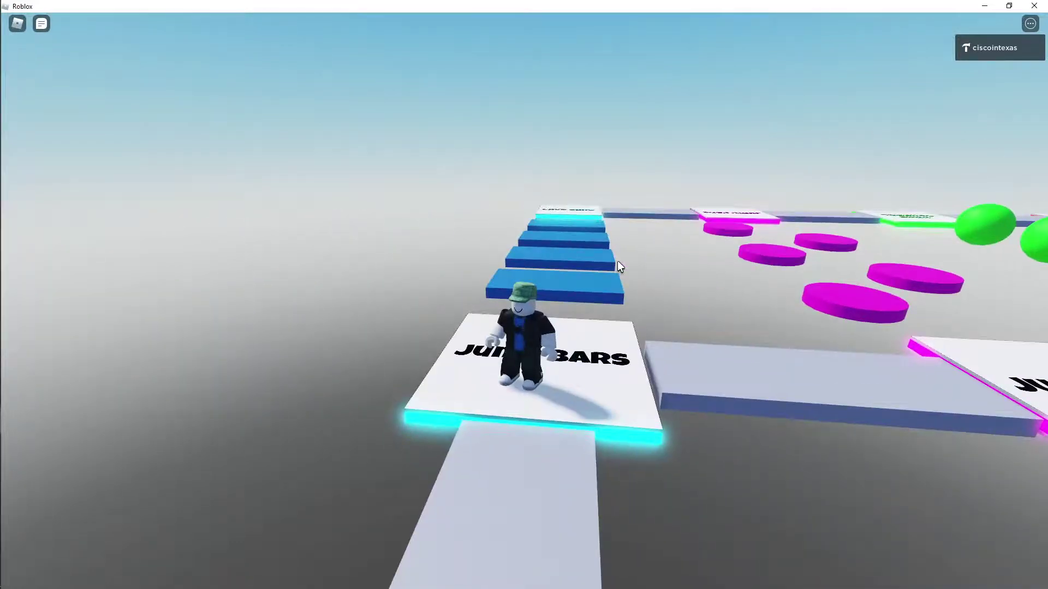
# Jump the avatar along the blue bars onto the far Jump Bars platform.
pyautogui.press('Right')
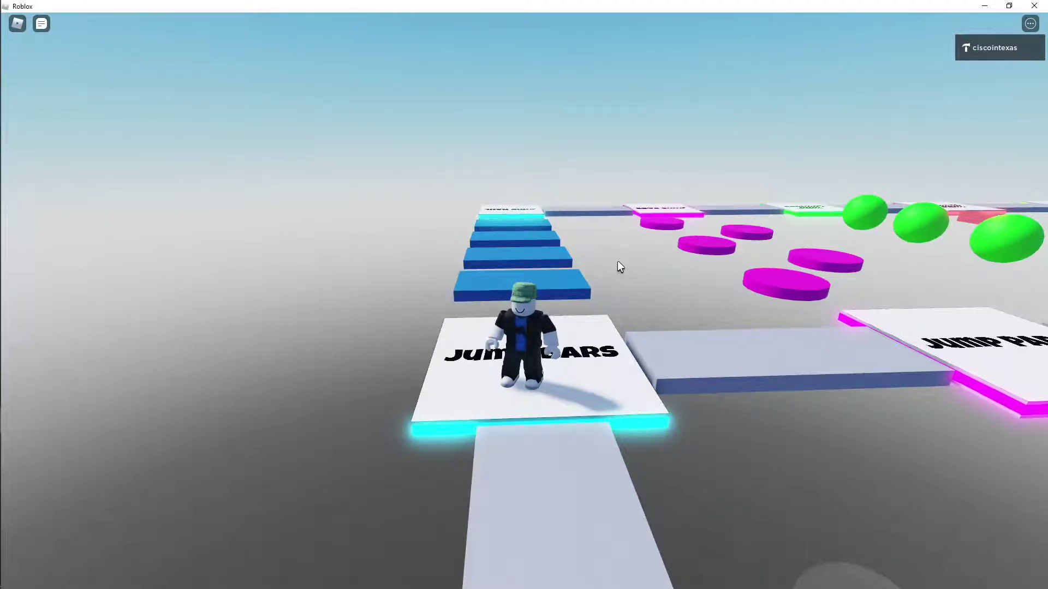
pyautogui.press('w')
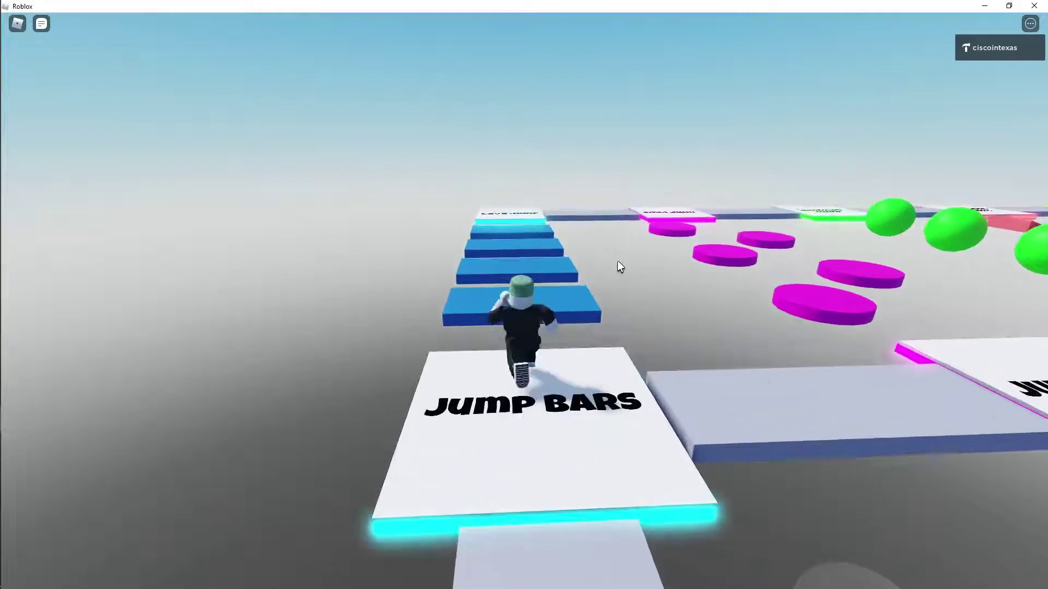
pyautogui.press('space')
pyautogui.press('w')
pyautogui.press('space')
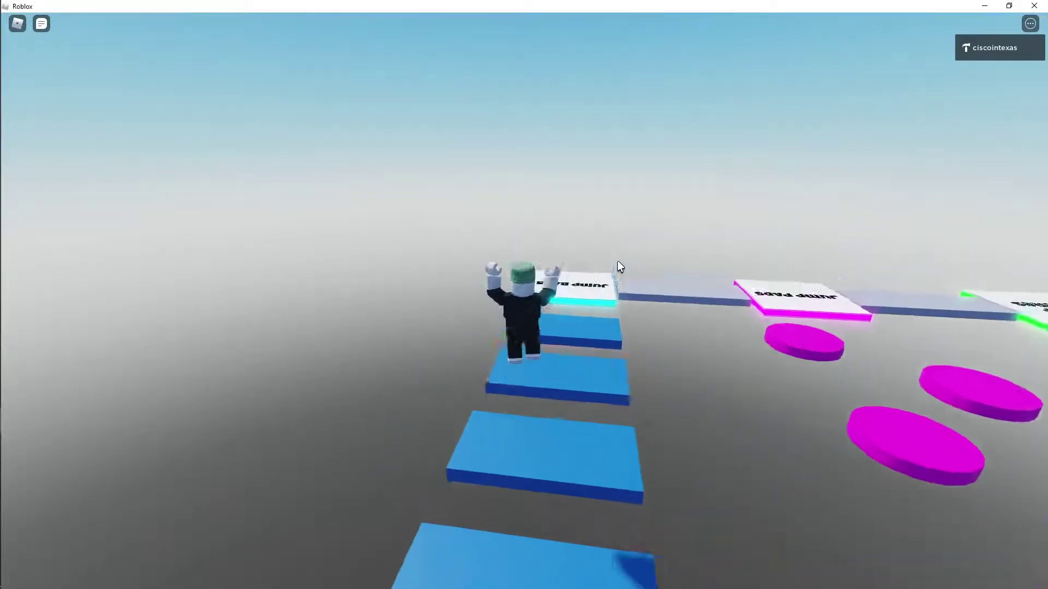
pyautogui.press('w')
pyautogui.press('space')
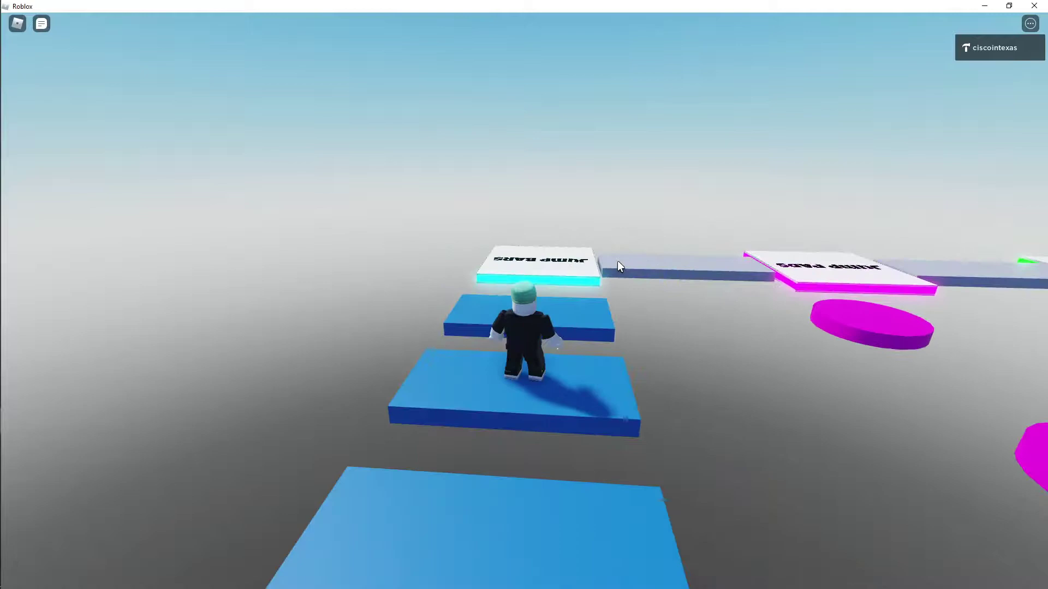
pyautogui.press('w')
pyautogui.press('space')
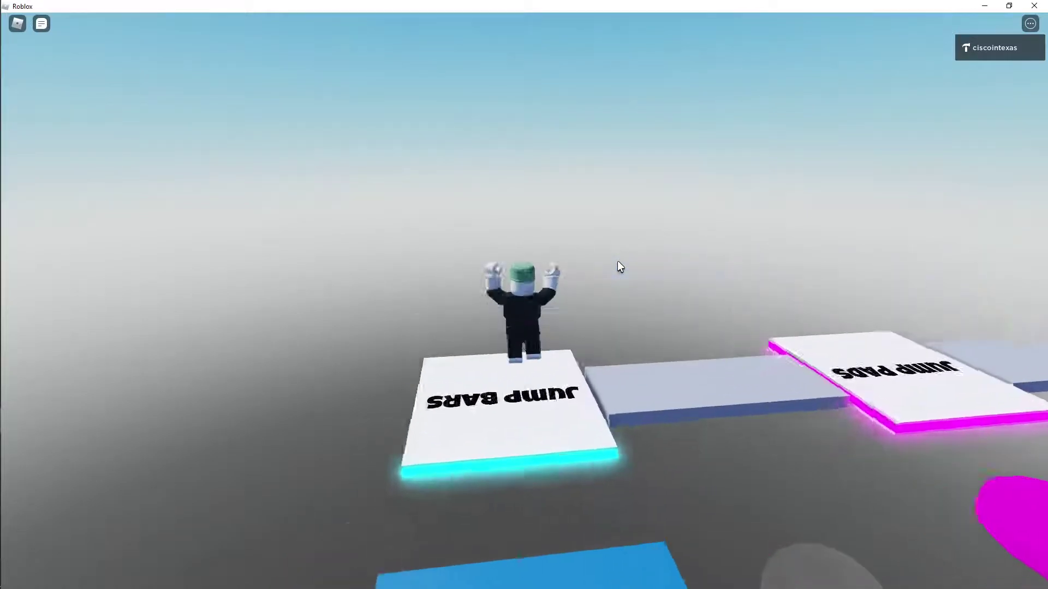
pyautogui.press('d')
# Walk the avatar along the path to the Jump Pads section, rotating the view.
pyautogui.press('Right')
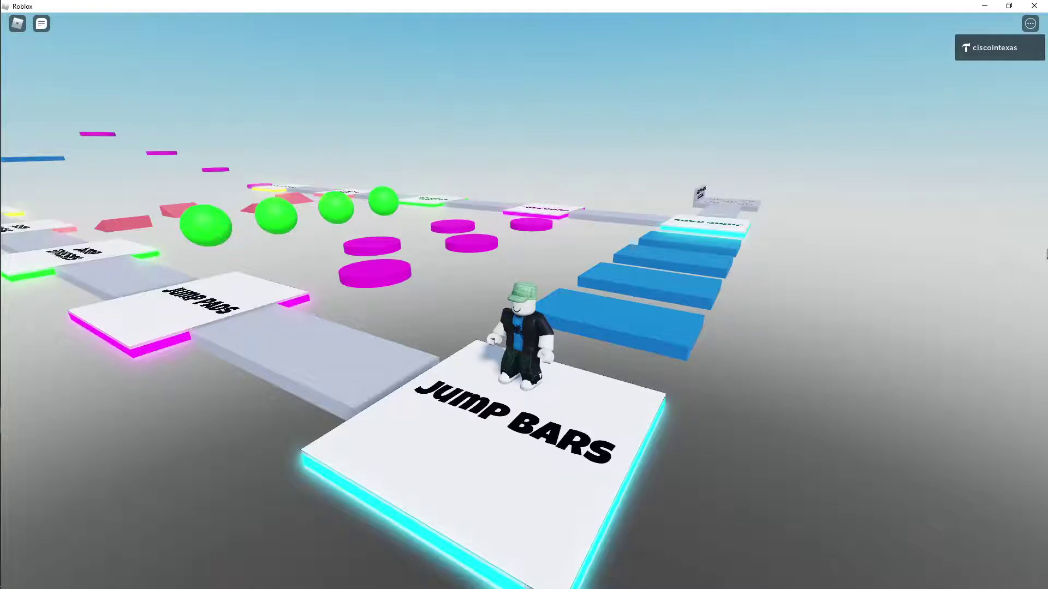
pyautogui.press('Left')
pyautogui.press('w')
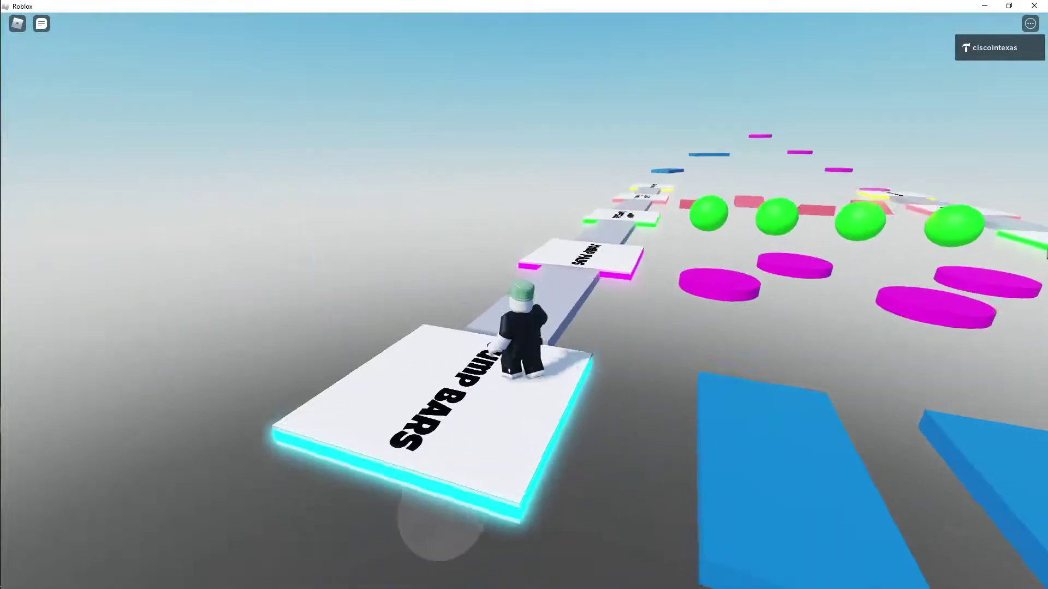
pyautogui.press('w')
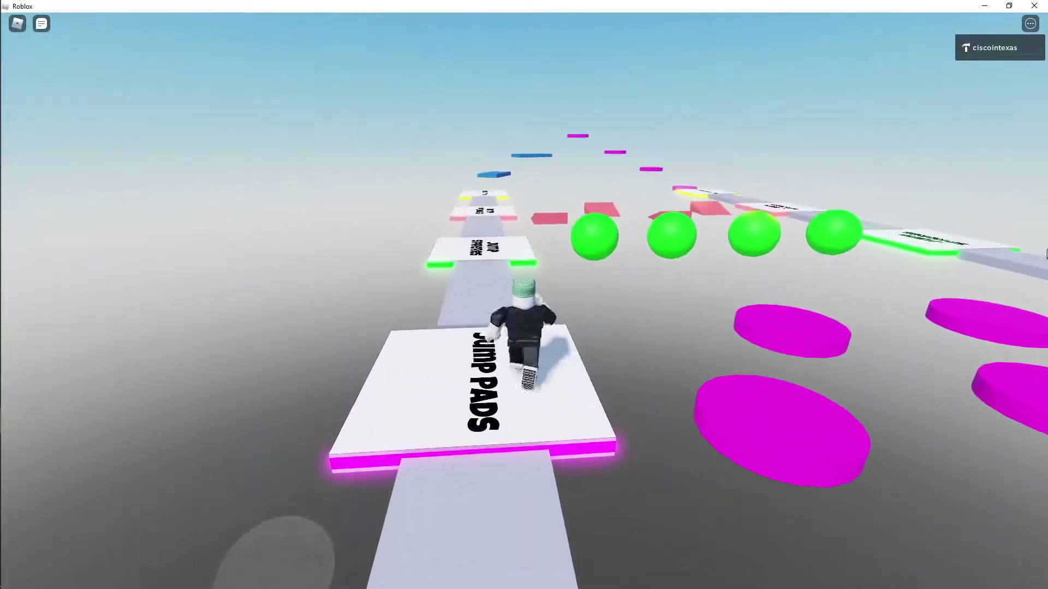
pyautogui.press('Right')
pyautogui.press('Right')
pyautogui.press('w')
# Hop the avatar across the magenta jump pads.
pyautogui.press('space')
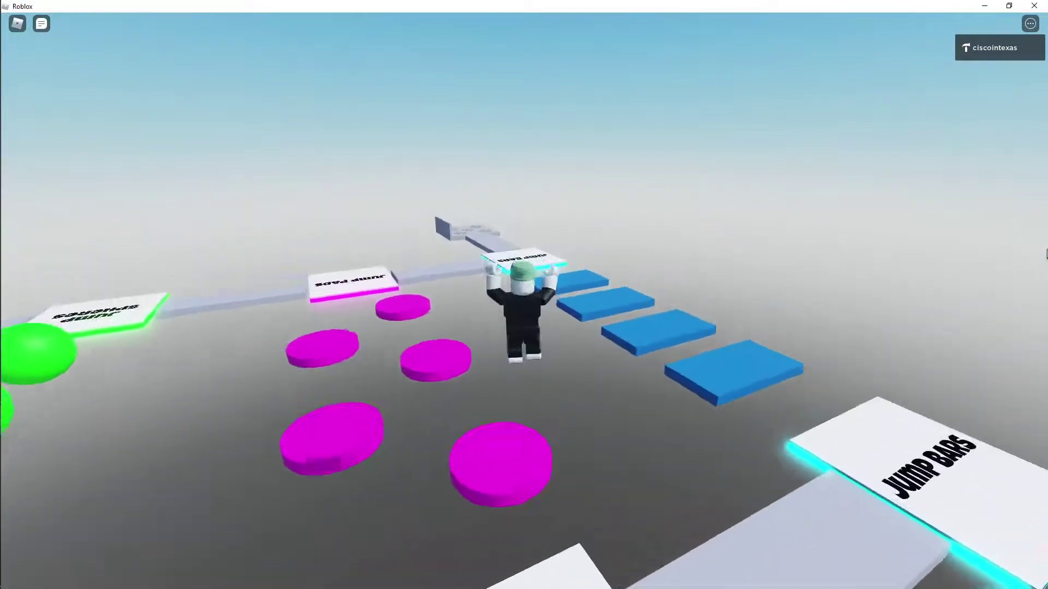
pyautogui.press('Left')
pyautogui.press('space')
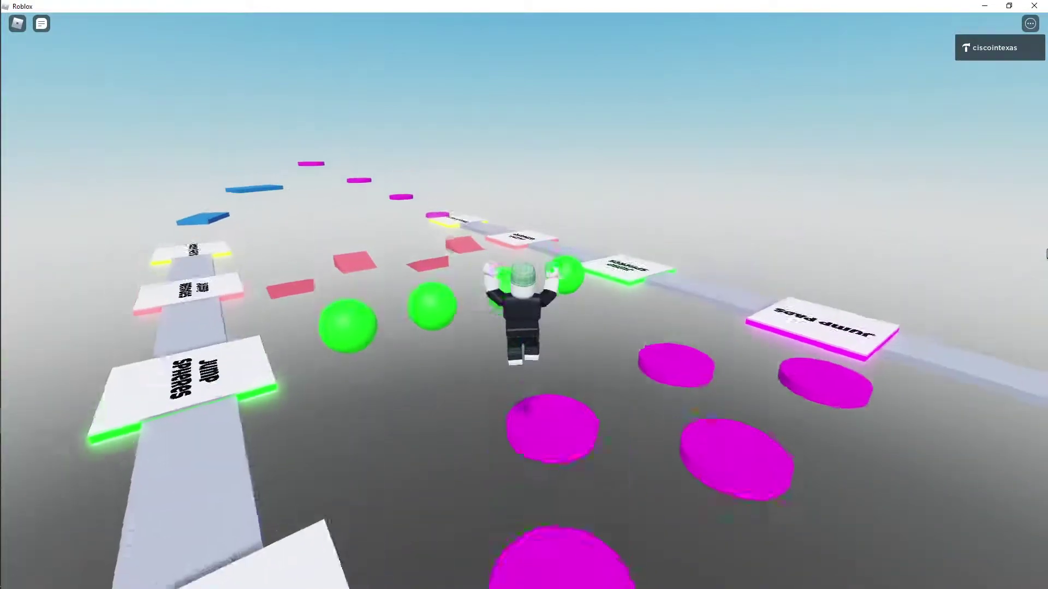
pyautogui.press('Right')
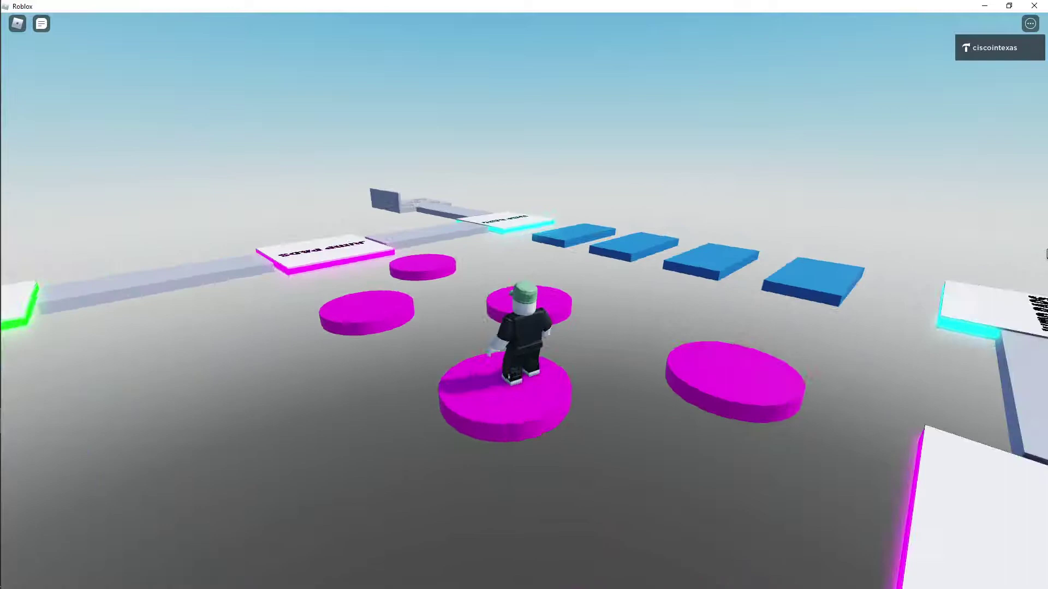
pyautogui.press('Left')
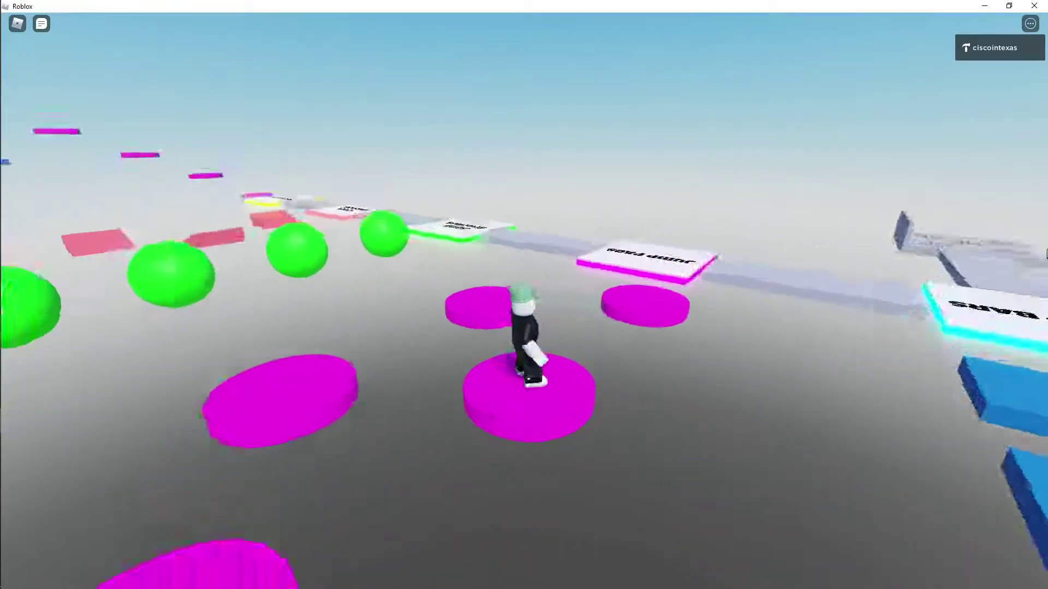
pyautogui.press('Right')
pyautogui.press('space')
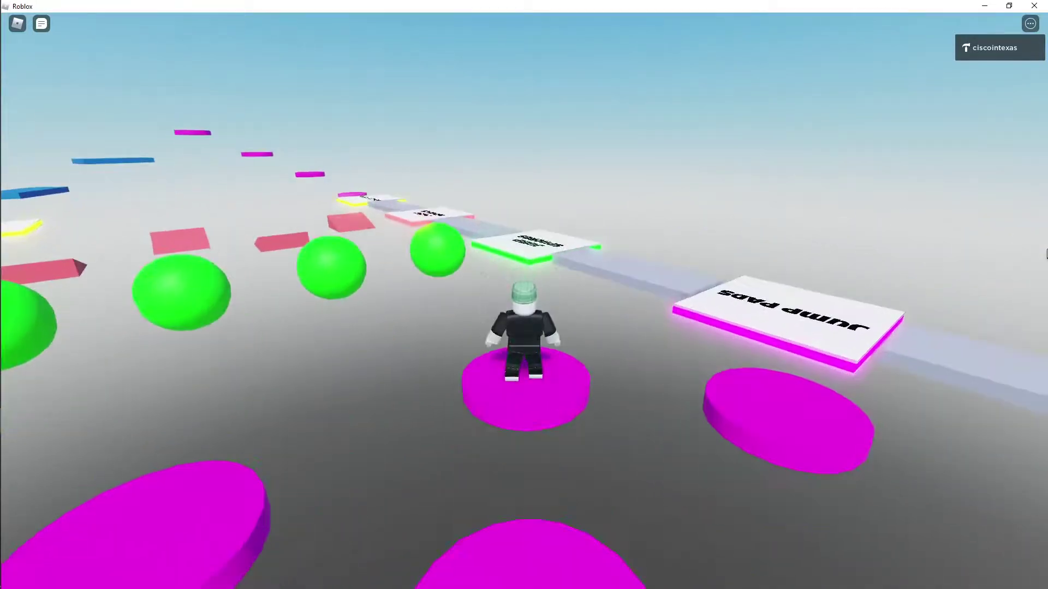
# Hop back onto the Jump Pads platform and walk toward the Jump Spheres platform.
pyautogui.press('Right')
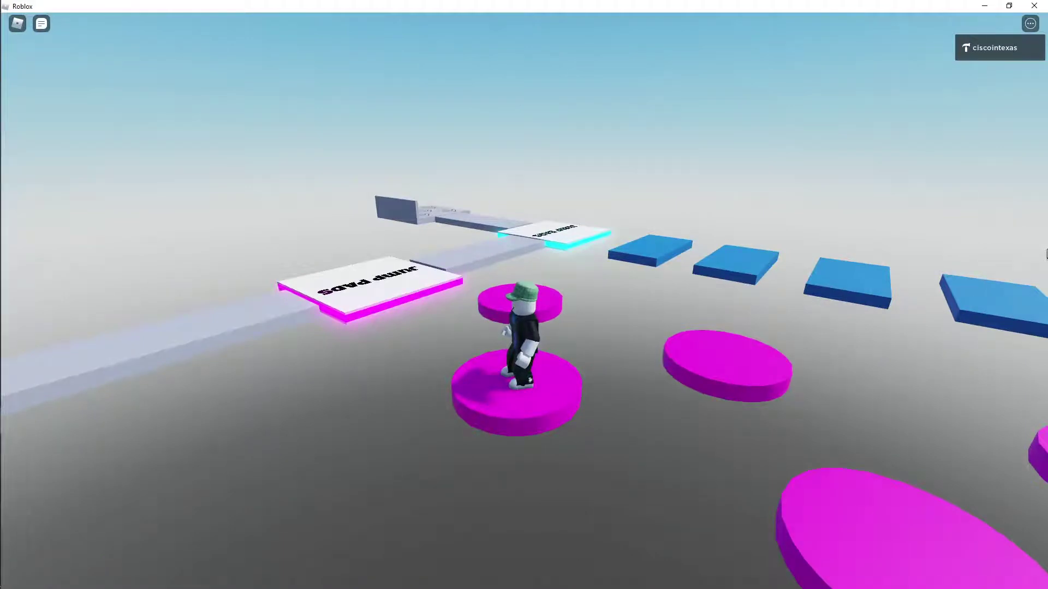
pyautogui.press('Left')
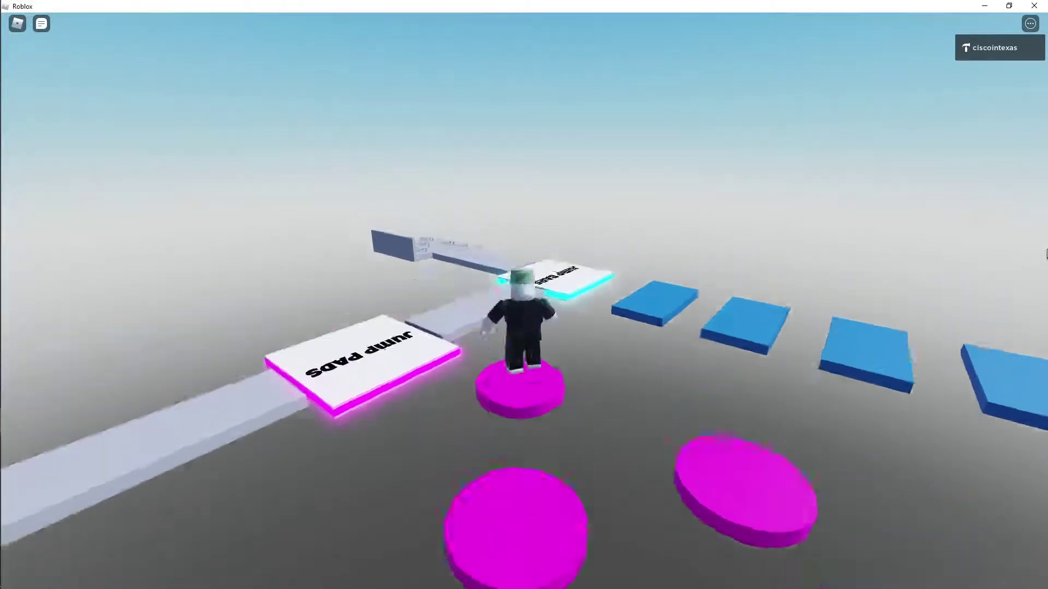
pyautogui.press('space')
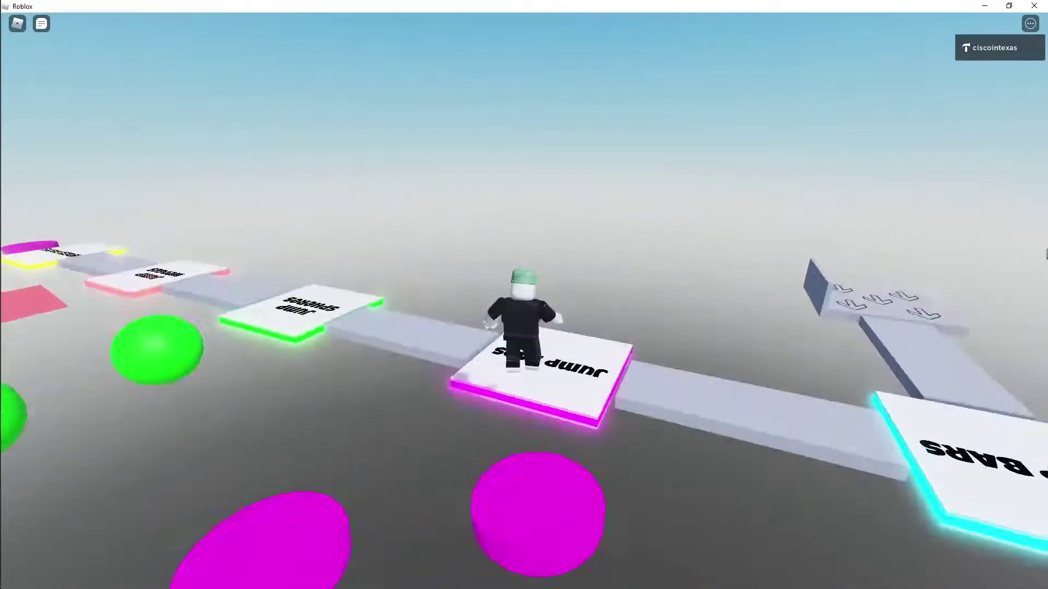
pyautogui.press('Left')
pyautogui.press('w')
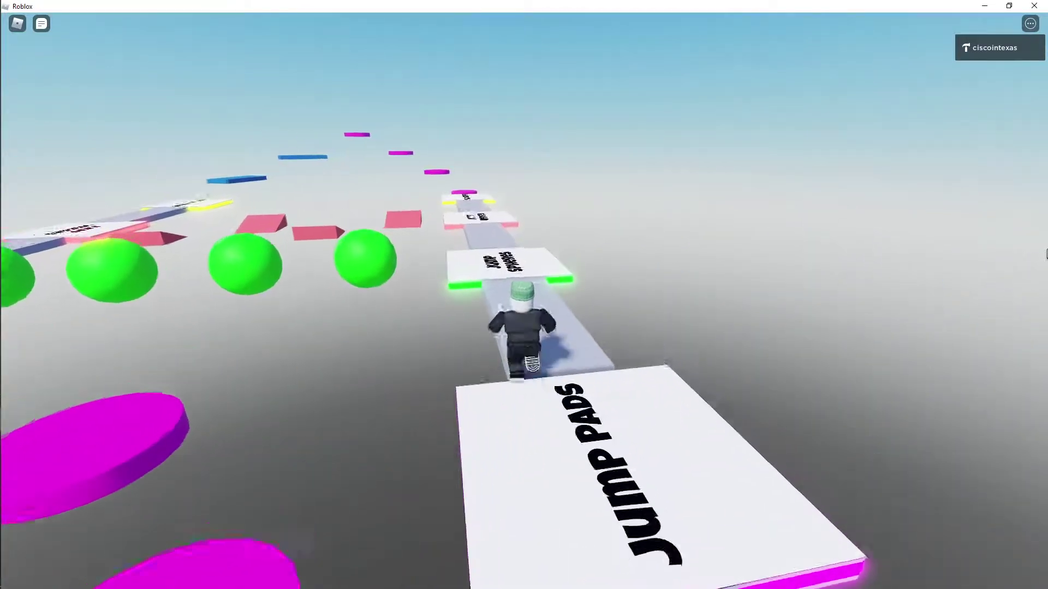
pyautogui.press('Left')
pyautogui.press('Left')
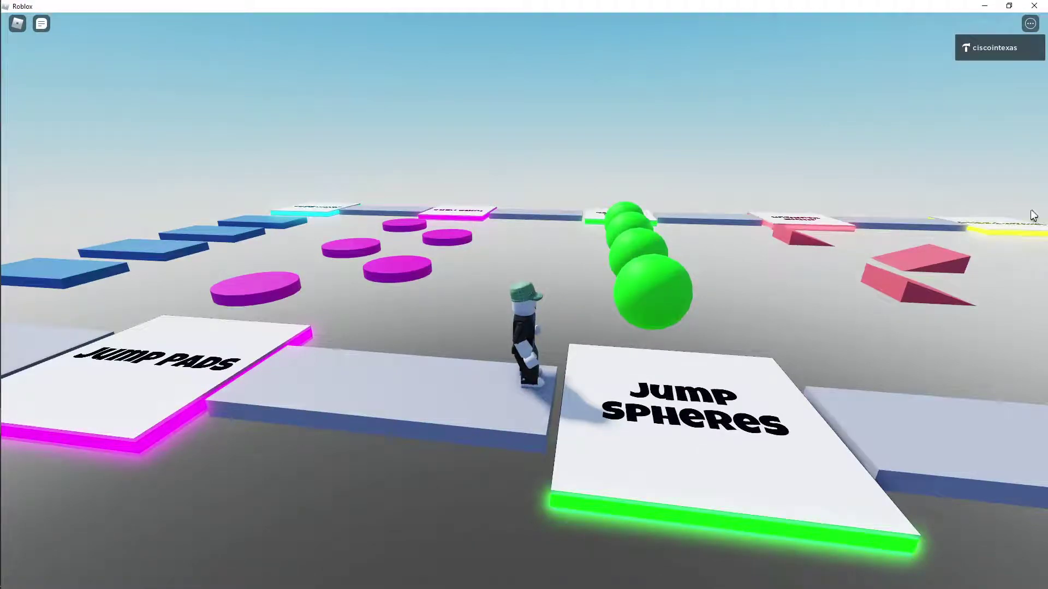
# Tilt the view over the course, run back to Jump Bars, then return to Jump Pads.
pyautogui.moveTo(741, 201); pyautogui.dragTo(742, 203, button='right')
pyautogui.scroll(-2, 742, 206)
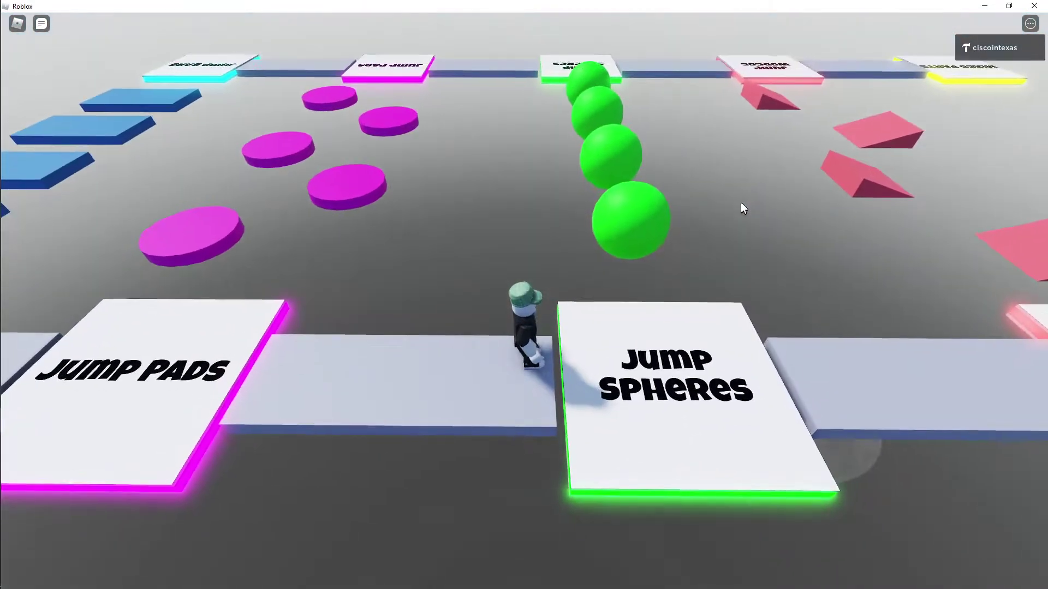
pyautogui.scroll(-2, 743, 207)
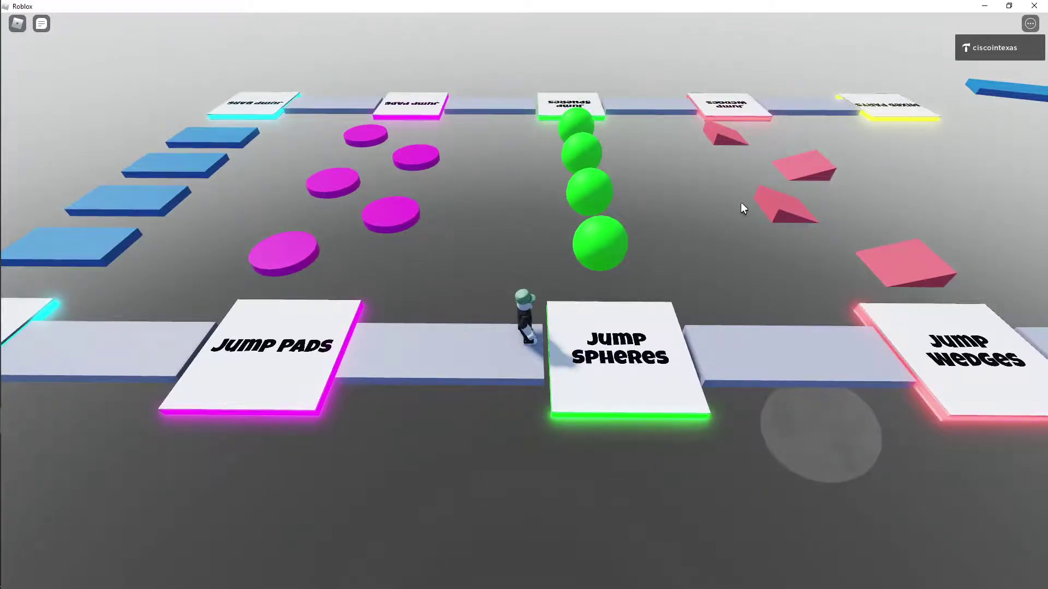
pyautogui.moveTo(741, 210); pyautogui.dragTo(741, 209, button='right')
pyautogui.press('a')
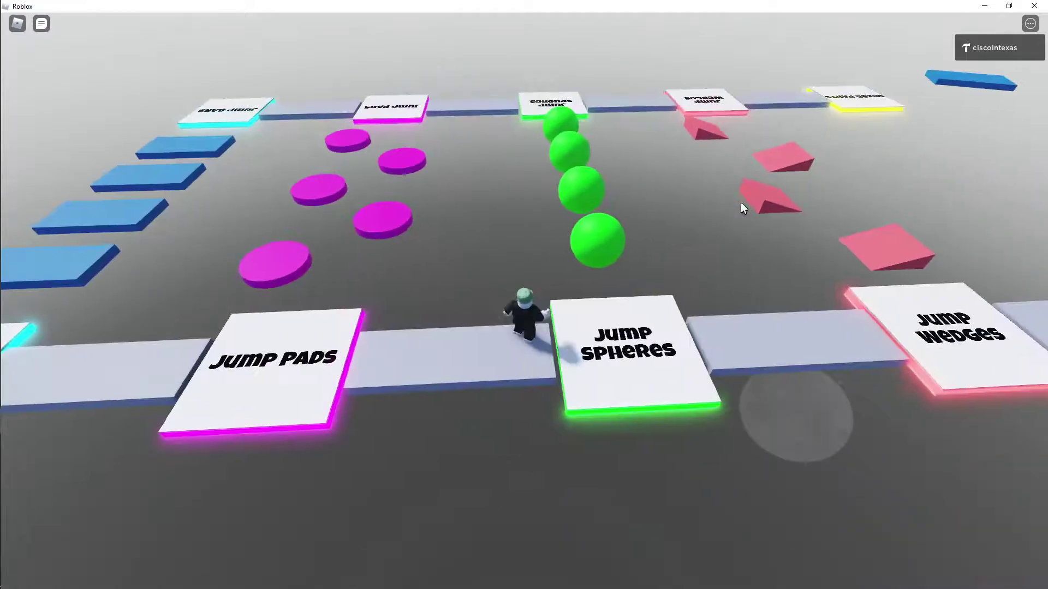
pyautogui.press('a')
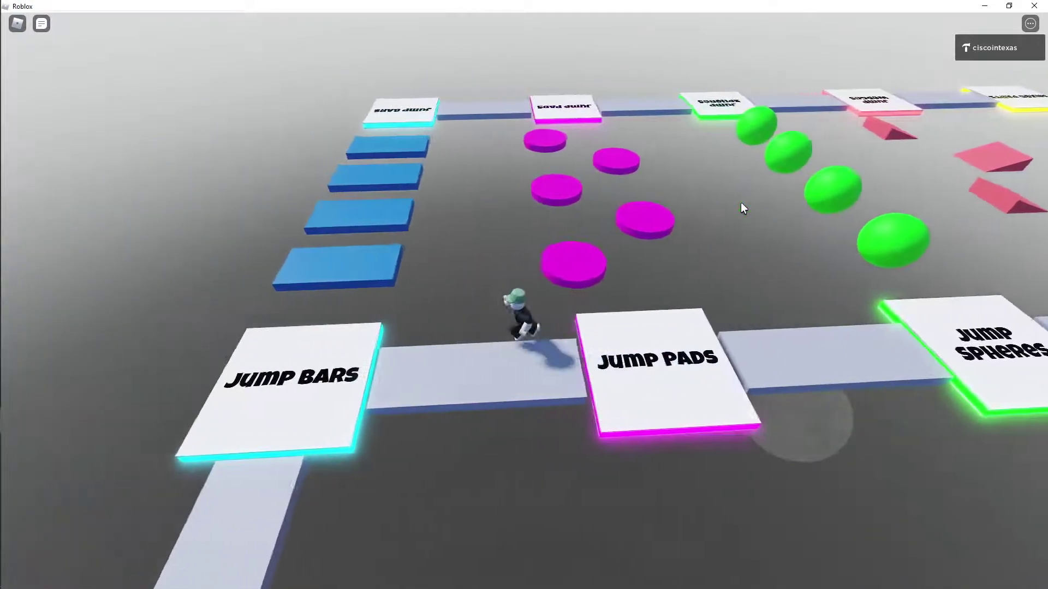
pyautogui.press('a')
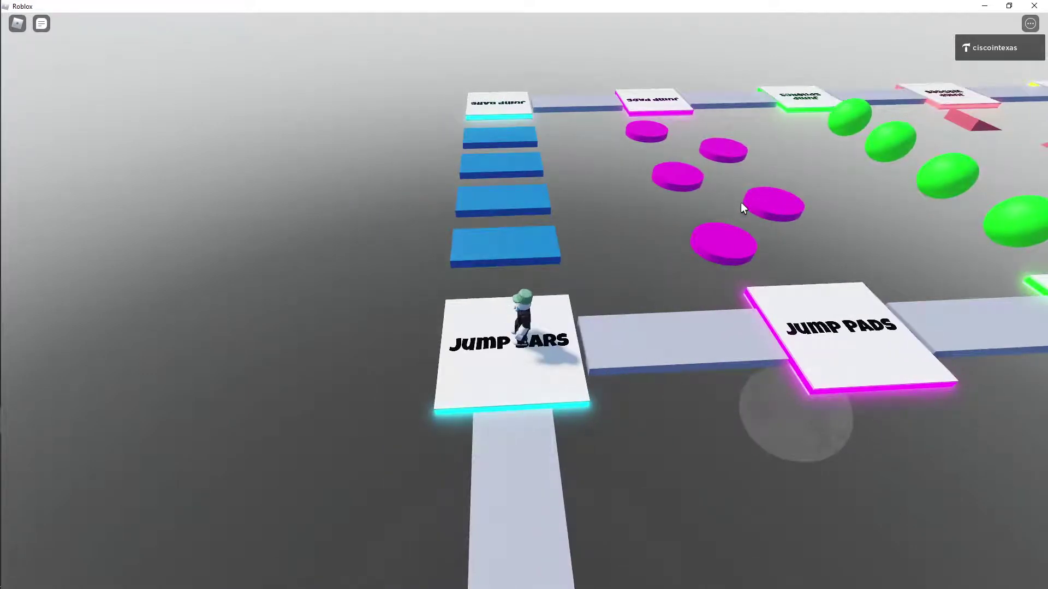
pyautogui.press('d')
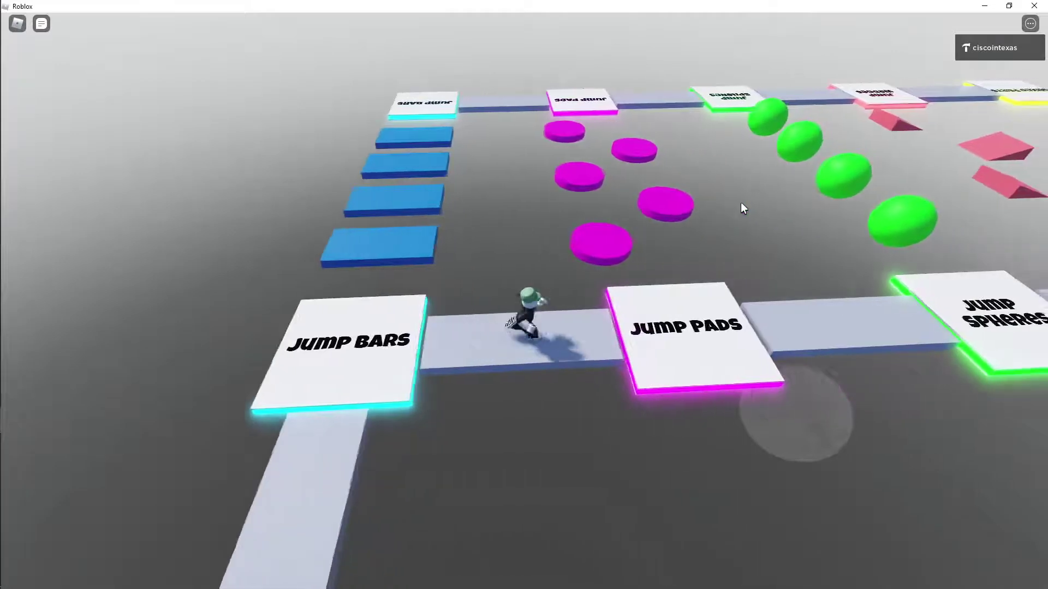
pyautogui.press('d')
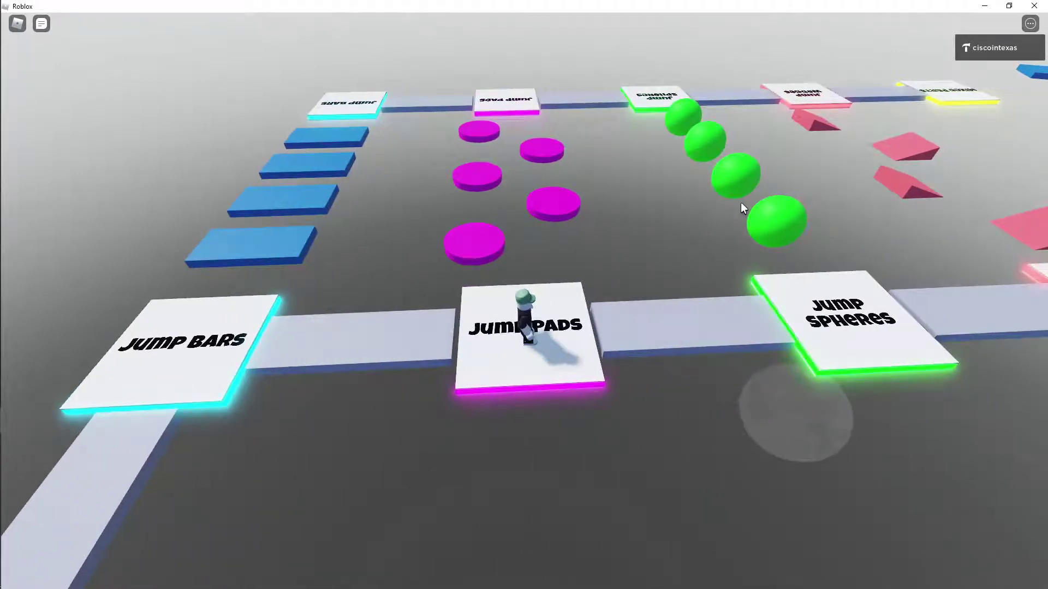
# Run the avatar past Jump Spheres to the far edge of the Jump Wedges pad.
pyautogui.press('d')
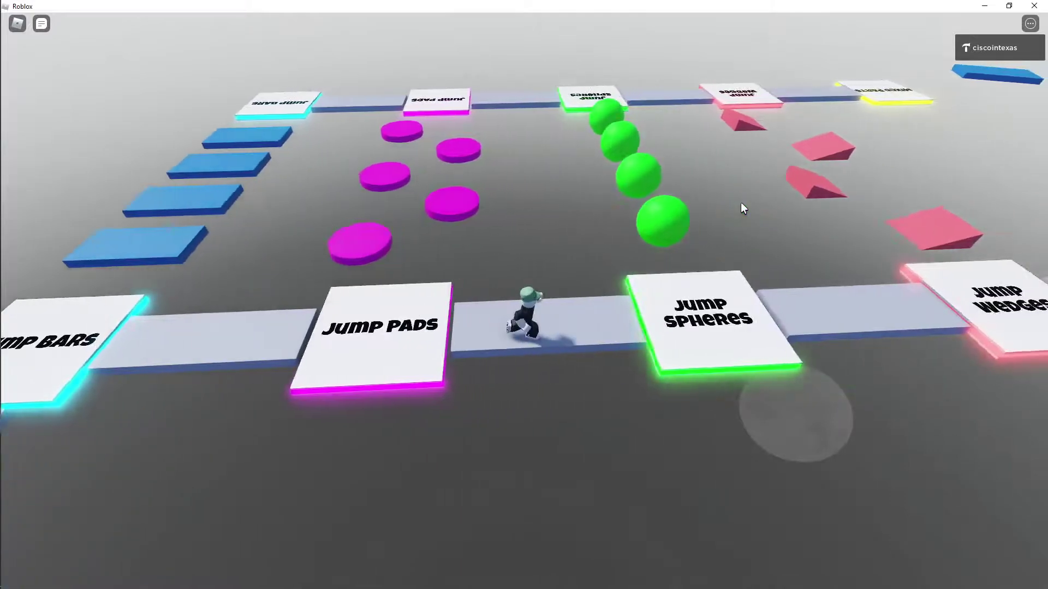
pyautogui.press('d')
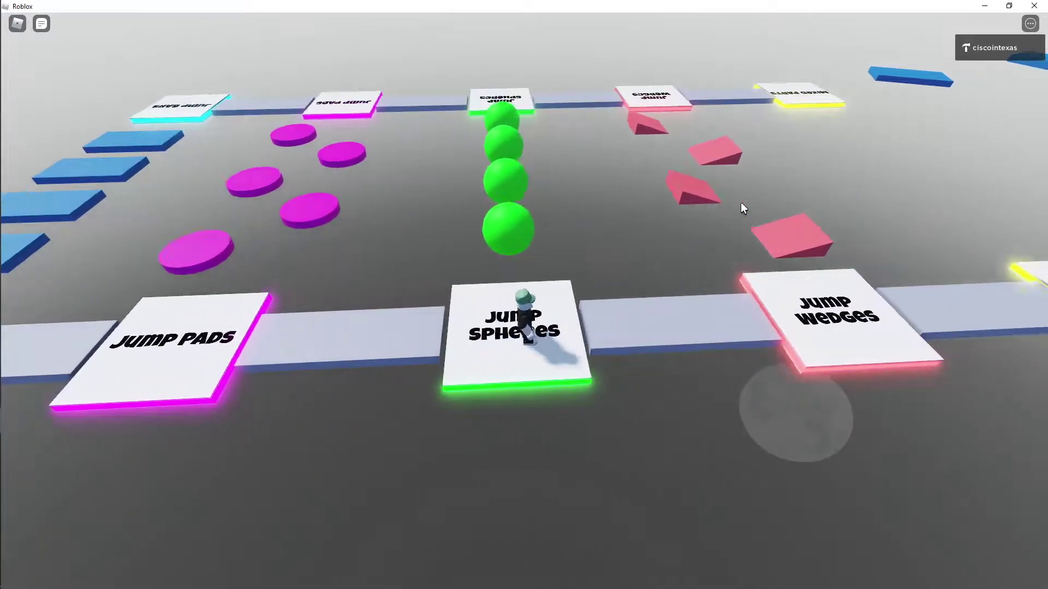
pyautogui.press('d')
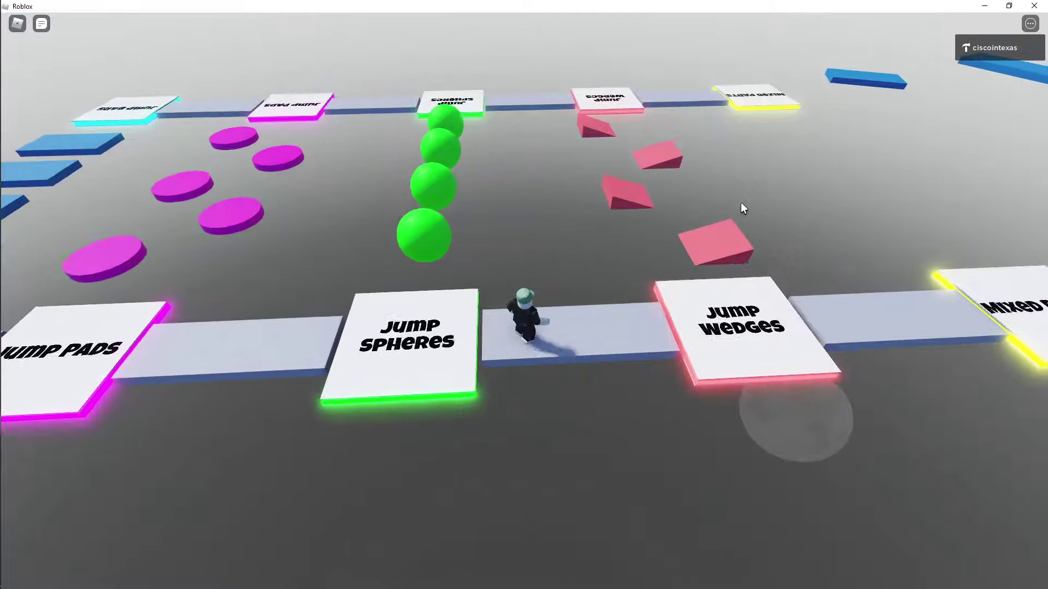
pyautogui.press('d')
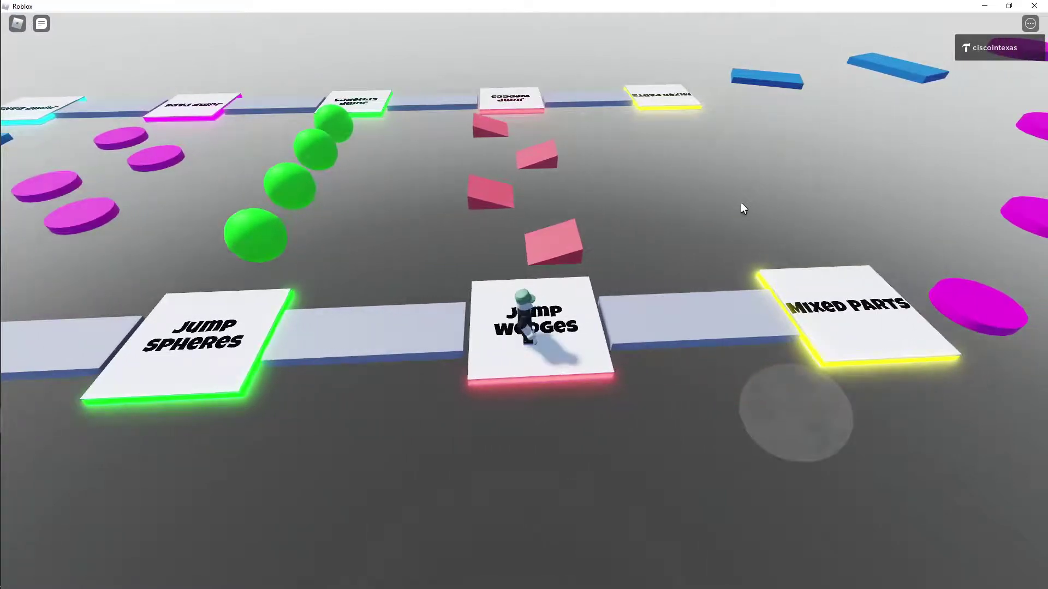
pyautogui.press('w')
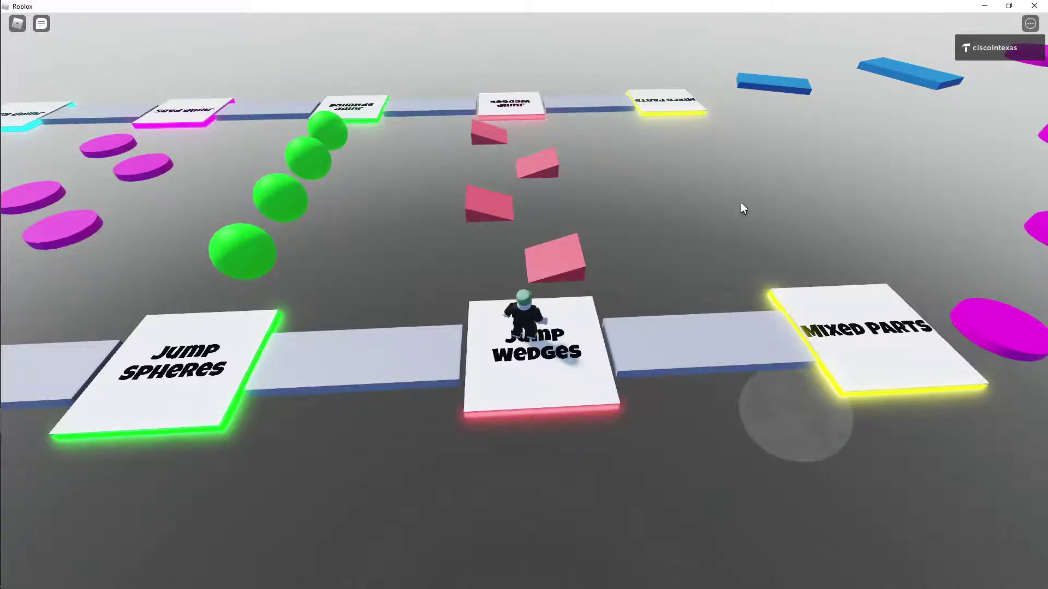
# Run across Mixed Parts and jump the avatar forward along the magenta discs.
pyautogui.press('Right')
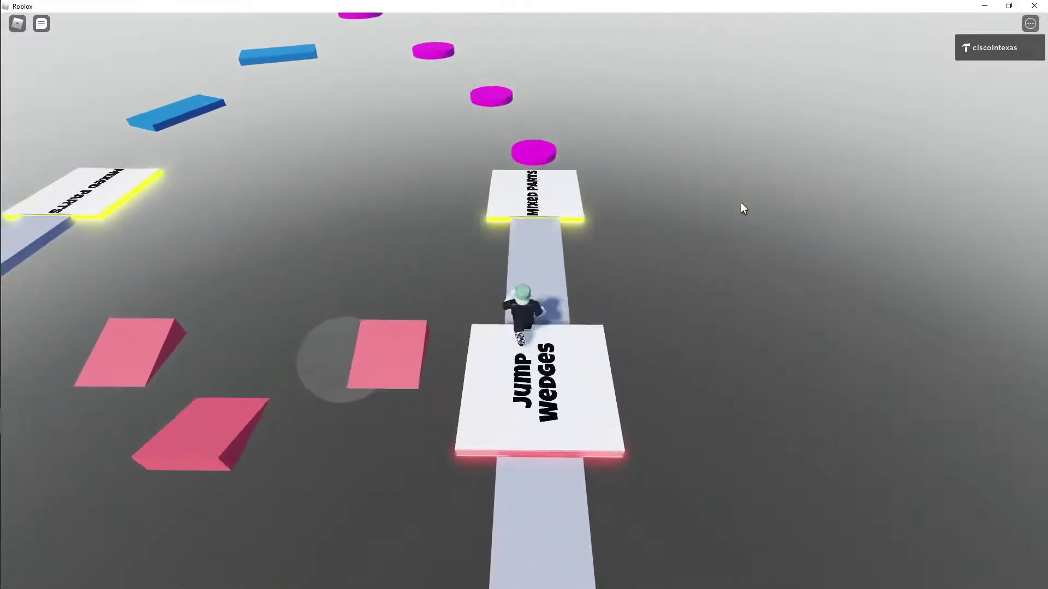
pyautogui.press('w')
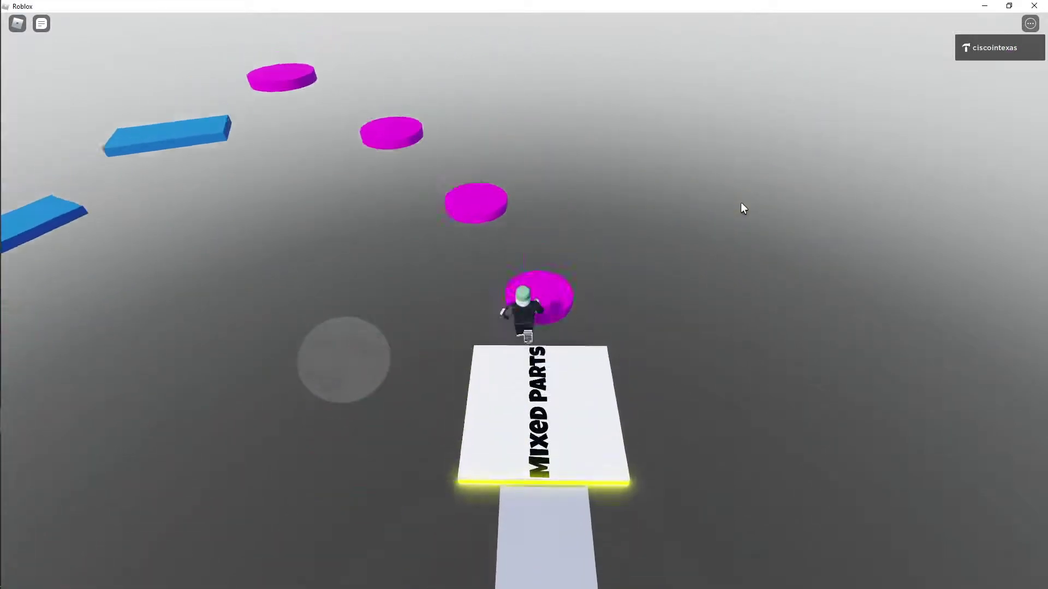
pyautogui.press('space')
pyautogui.press('Left')
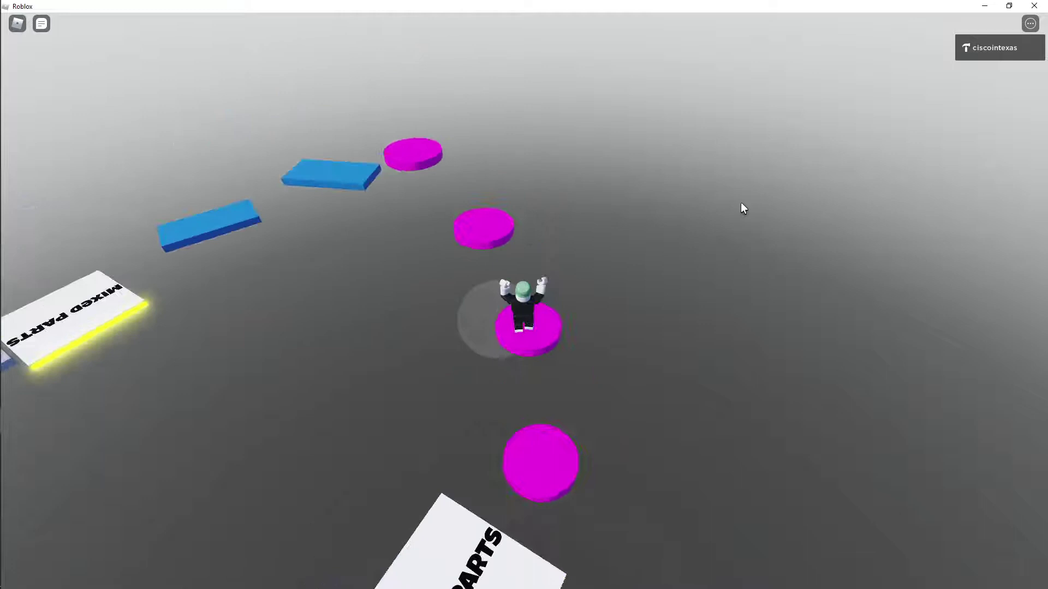
pyautogui.press('Left')
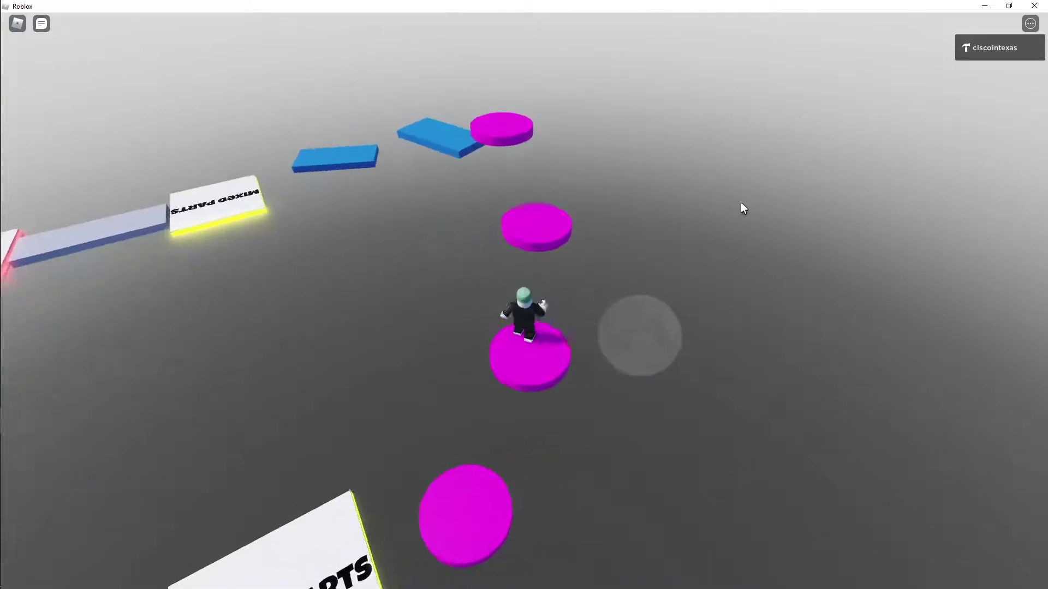
pyautogui.press('w')
pyautogui.press('space')
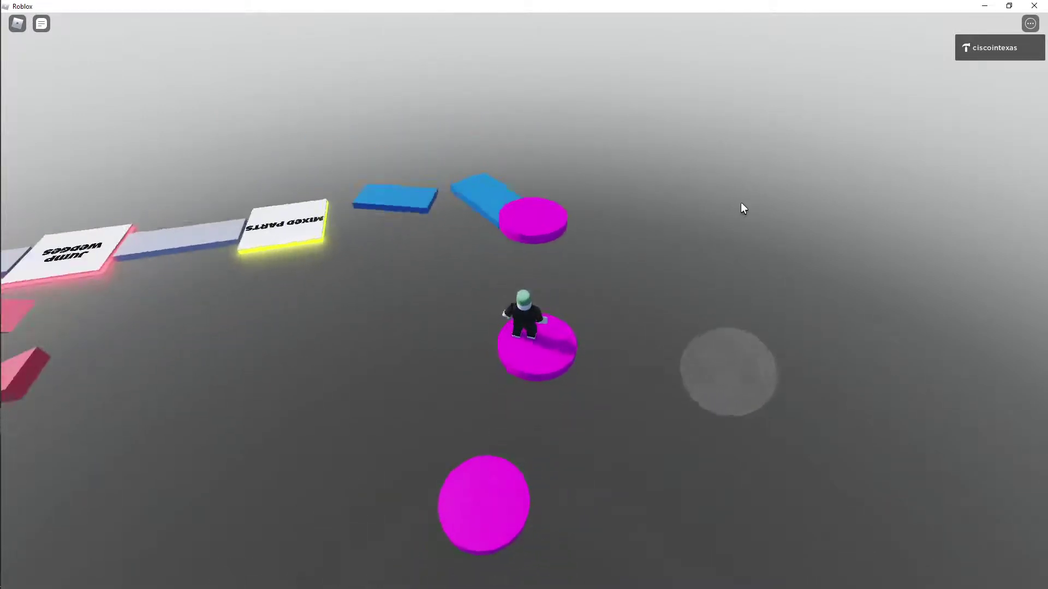
pyautogui.press('w')
pyautogui.press('space')
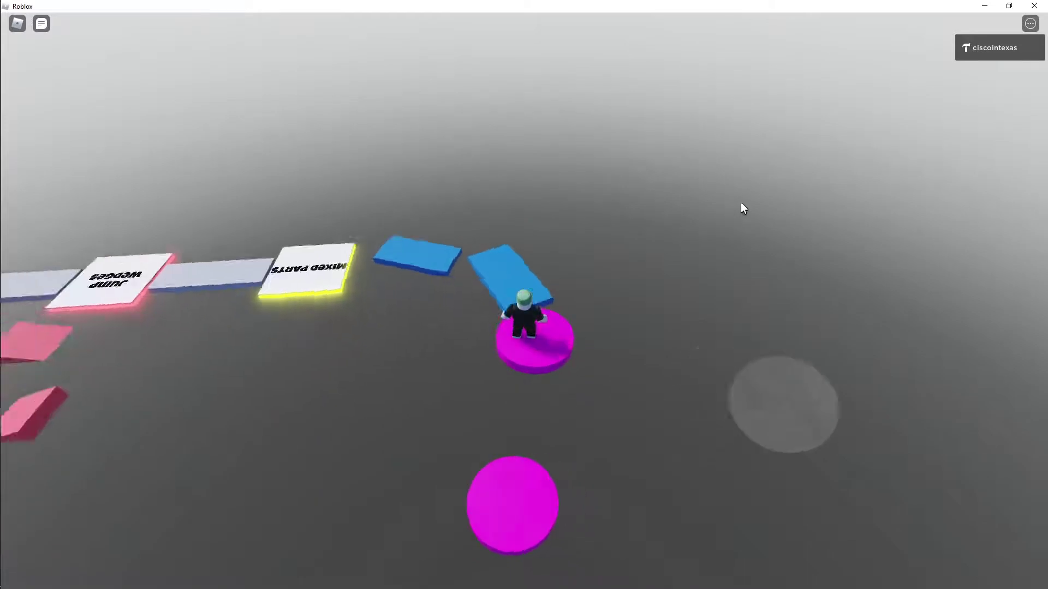
pyautogui.press('Left')
# After respawning, orbit the camera on the start platform to face the Jump Bars course.
pyautogui.scroll(5, 741, 202)
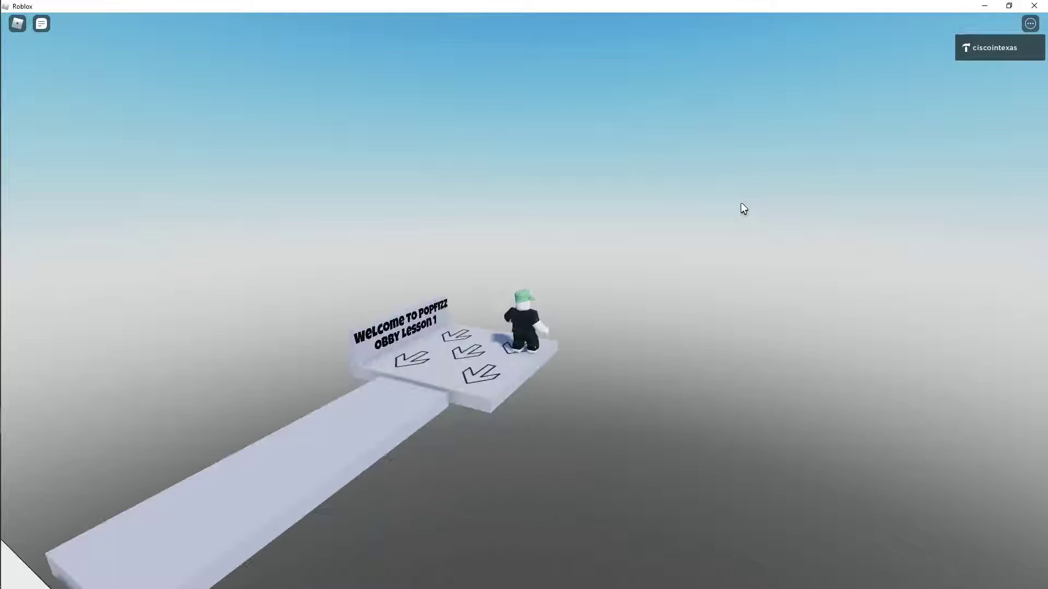
pyautogui.press('Right')
pyautogui.press('w')
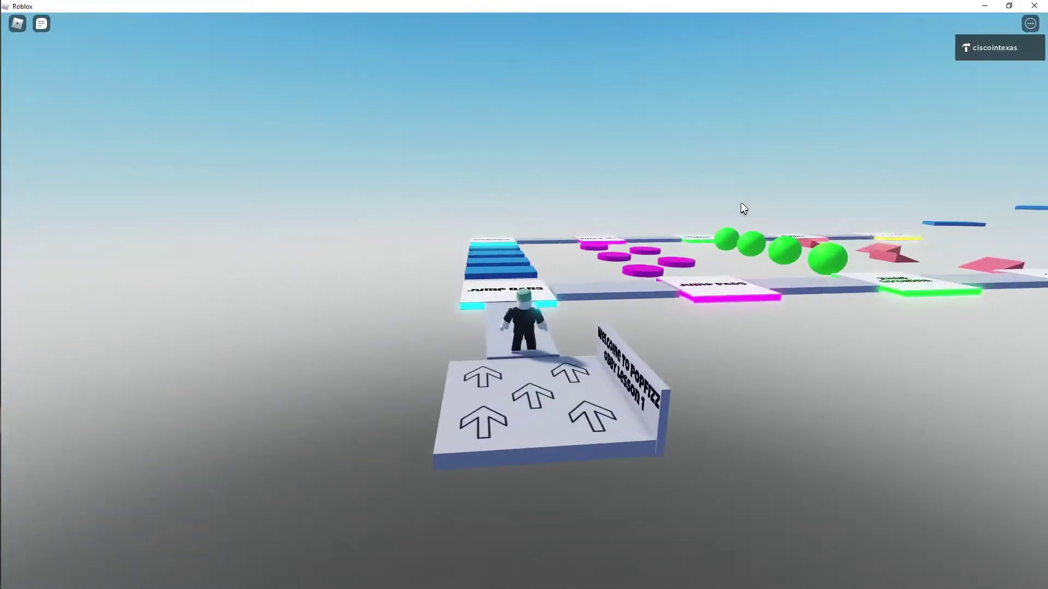
pyautogui.press('Right')
pyautogui.press('Right')
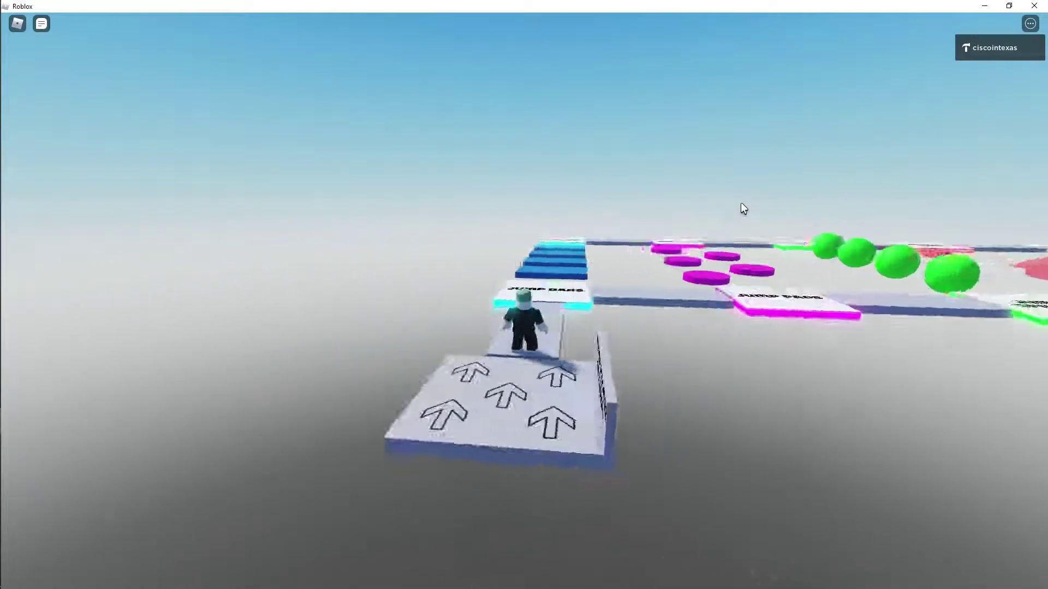
pyautogui.press('Right')
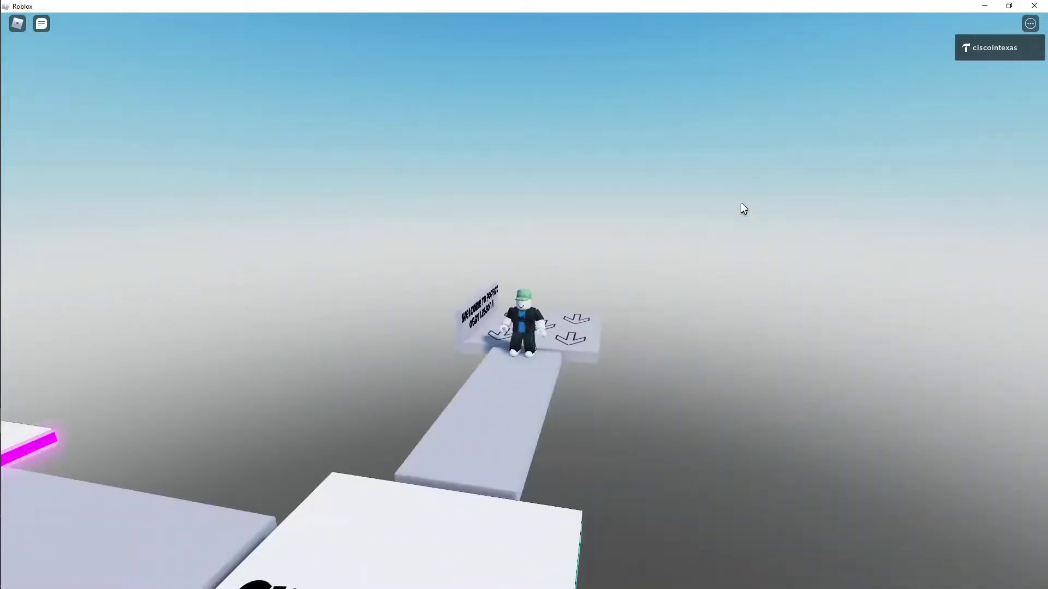
pyautogui.press('Right')
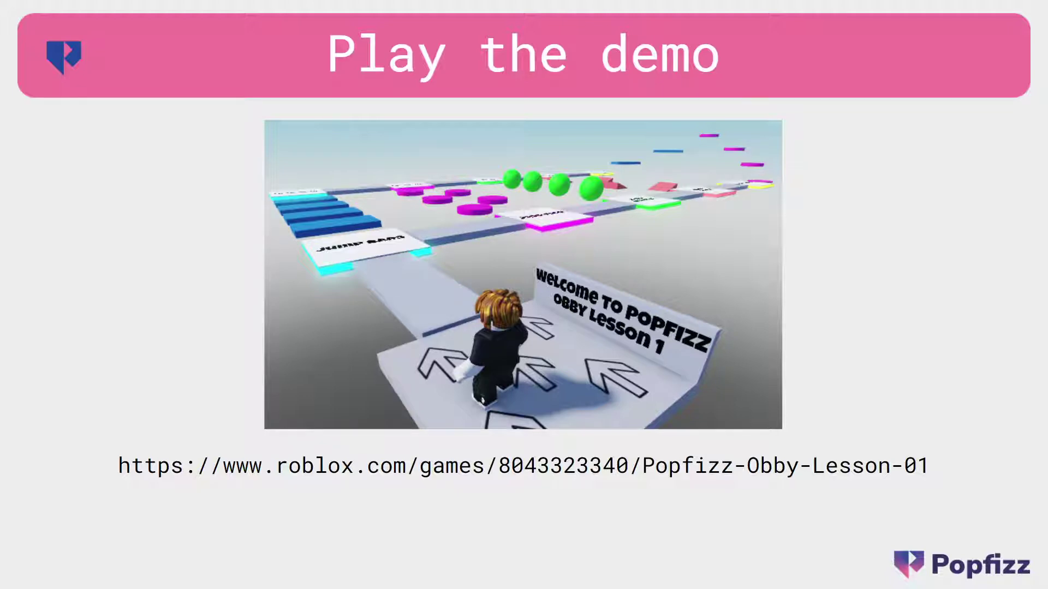
# Close the Roblox Studio Baseplate window, answering No to saving changes.
pyautogui.hotkey('alt', 'Tab')
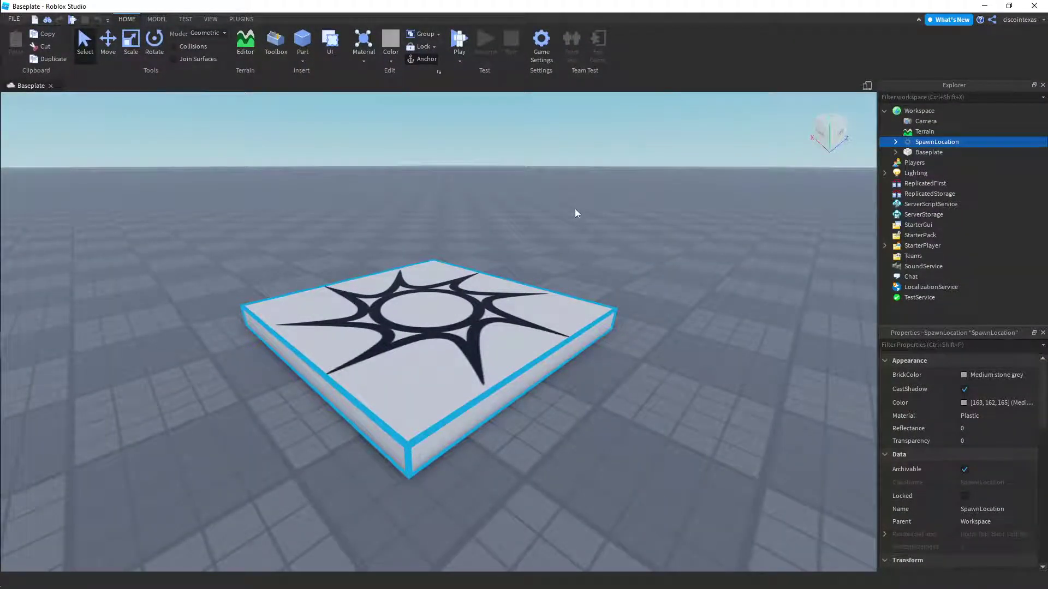
pyautogui.click(1034, 6)
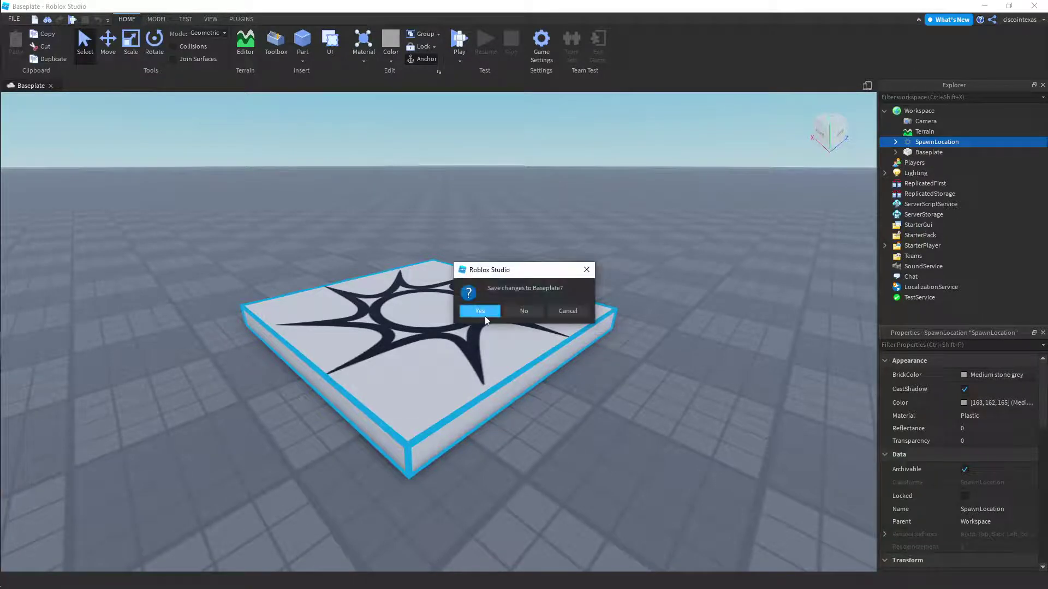
pyautogui.click(516, 313)
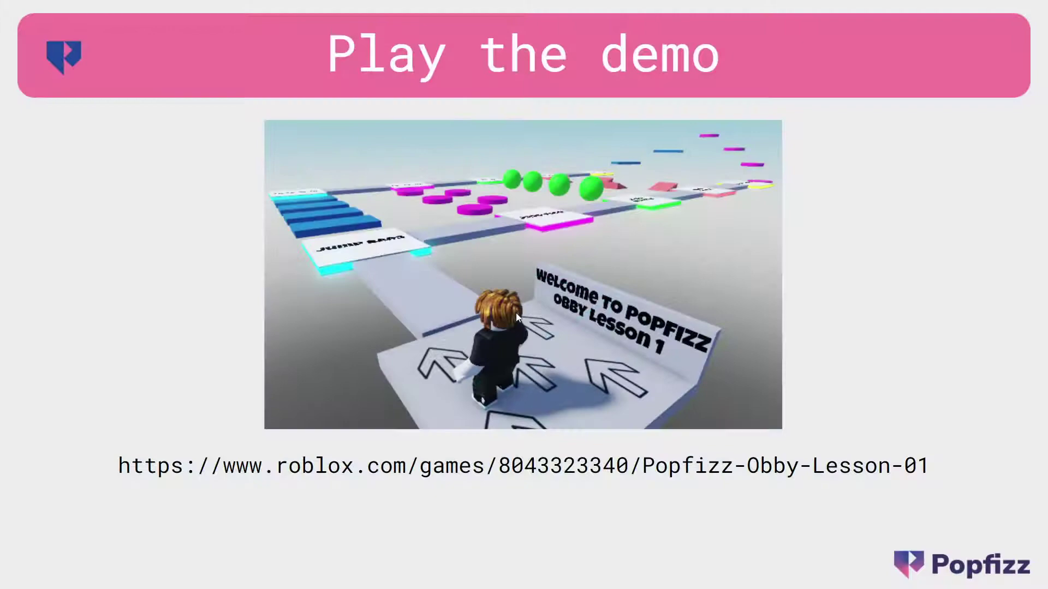
# Exit the fullscreen slideshow with Esc.
pyautogui.press('Escape')
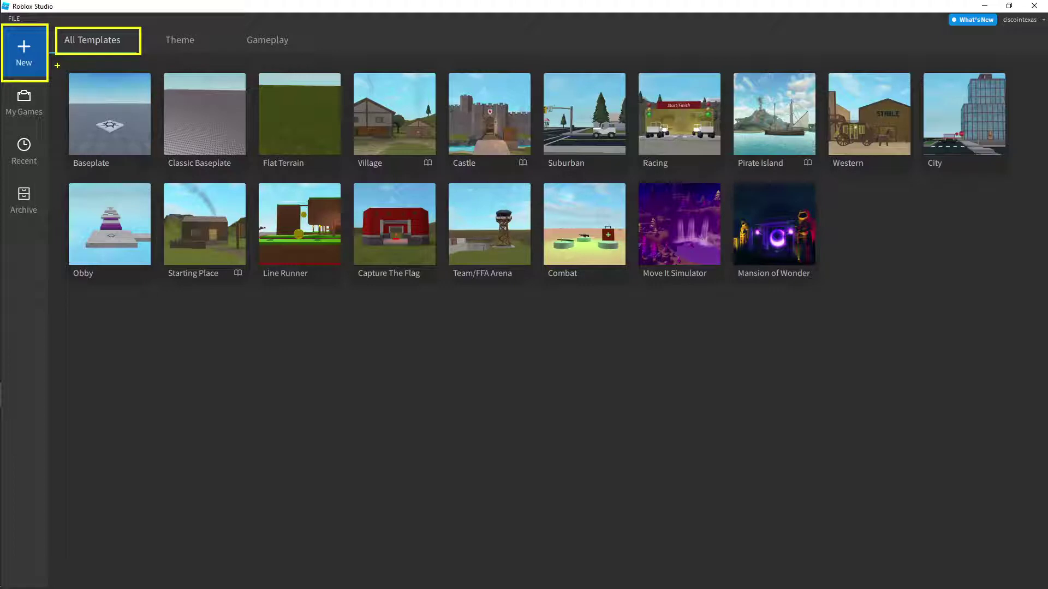
pyautogui.moveTo(57, 65); pyautogui.dragTo(155, 172)
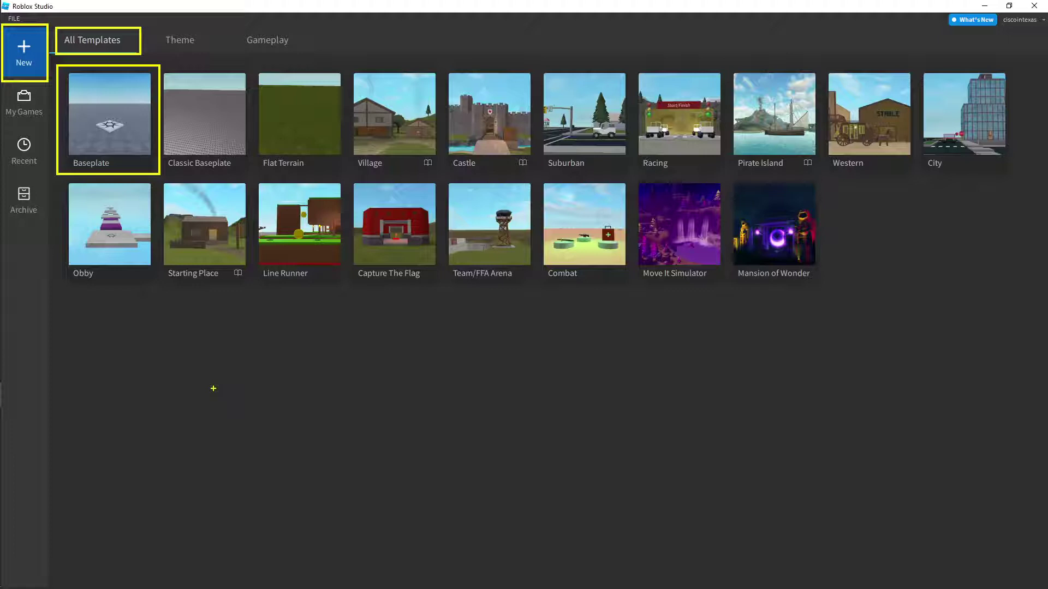
pyautogui.press('Escape')
pyautogui.click(332, 346)
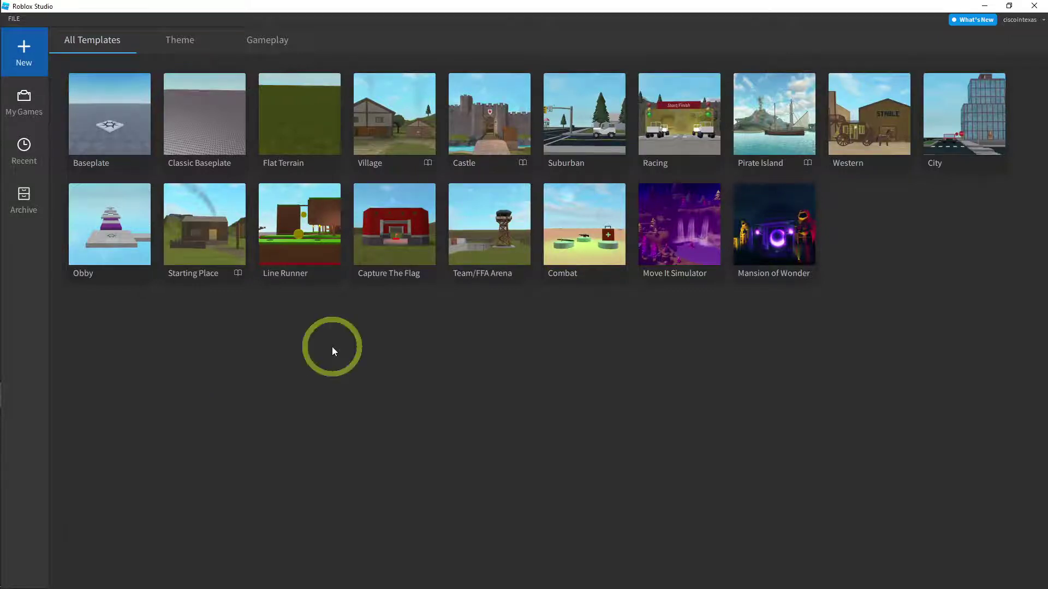
# Choose the Baseplate template in New > All Templates to open a new place.
pyautogui.click(111, 126)
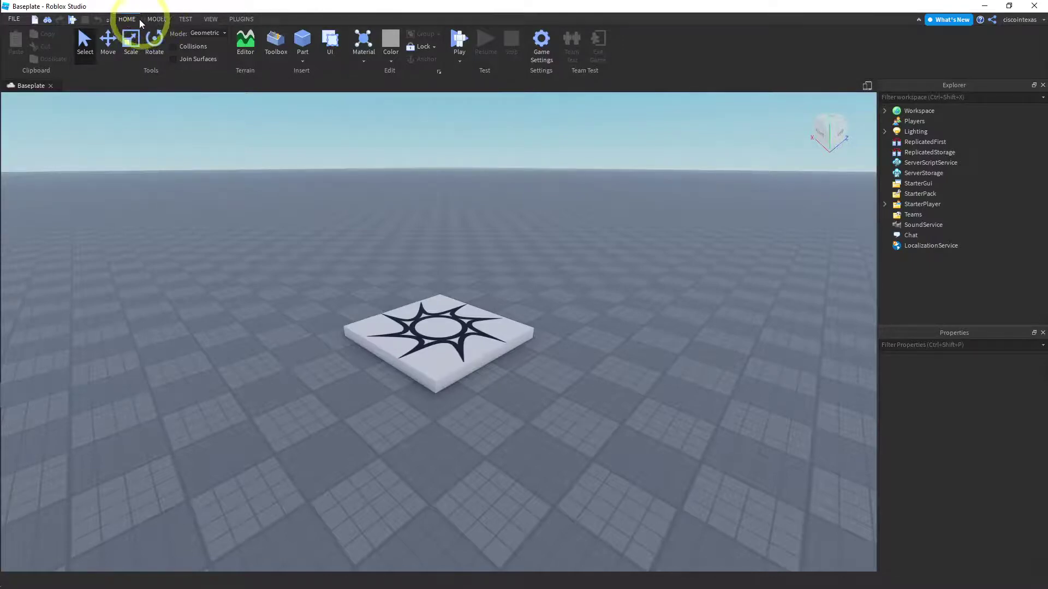
# Cycle through the Model, Test, View and Plugins ribbon tabs, revisiting View and Home.
pyautogui.click(160, 19)
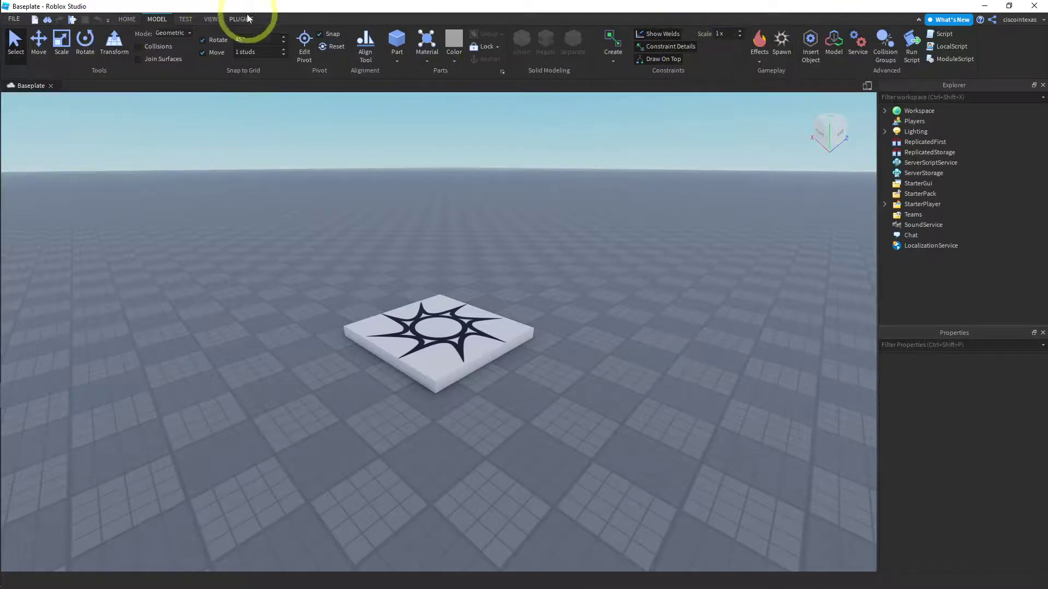
pyautogui.click(185, 20)
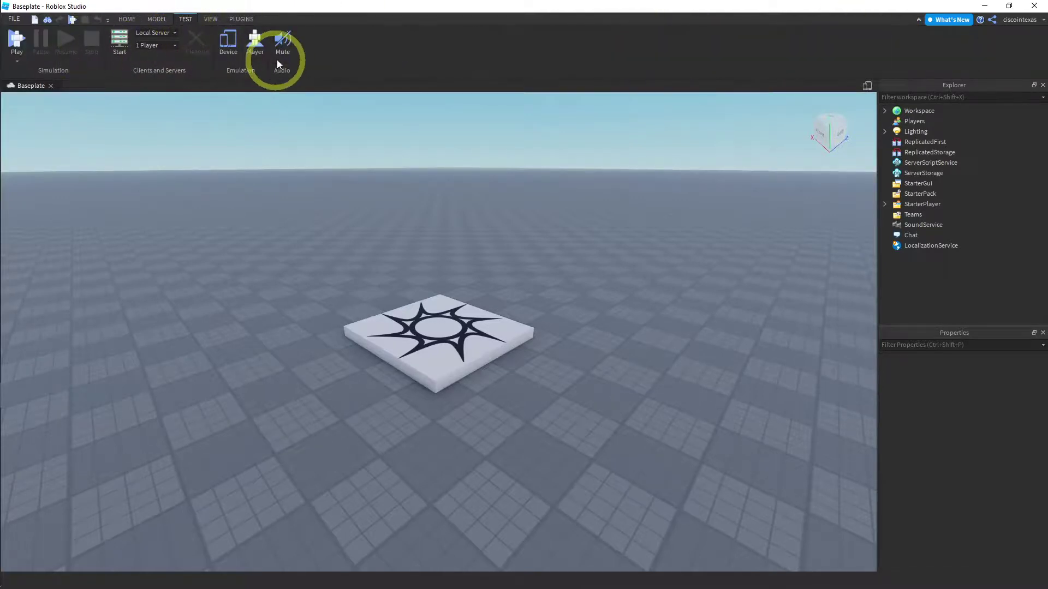
pyautogui.click(210, 19)
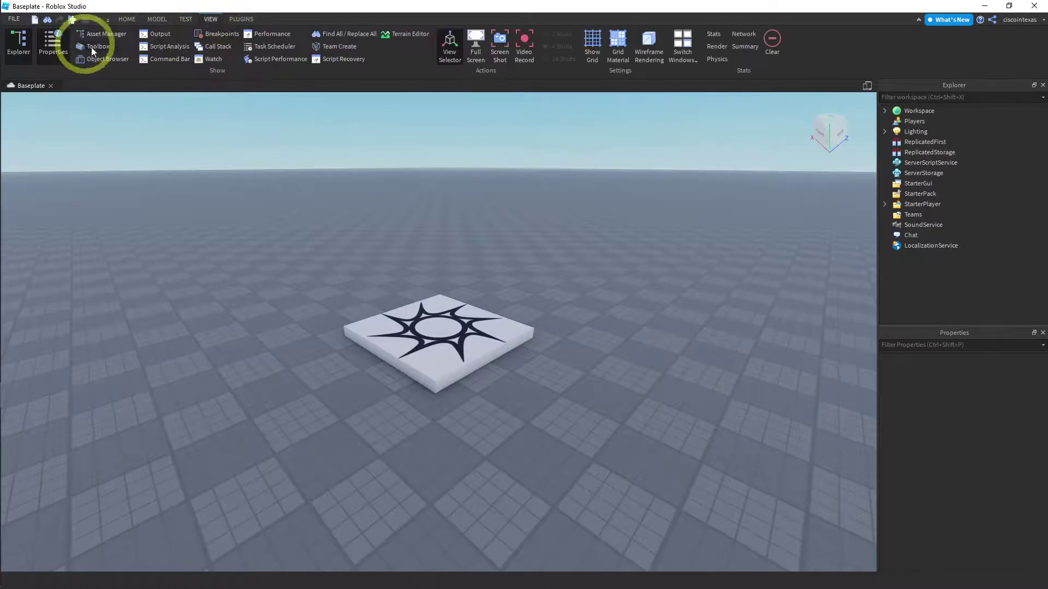
pyautogui.click(241, 19)
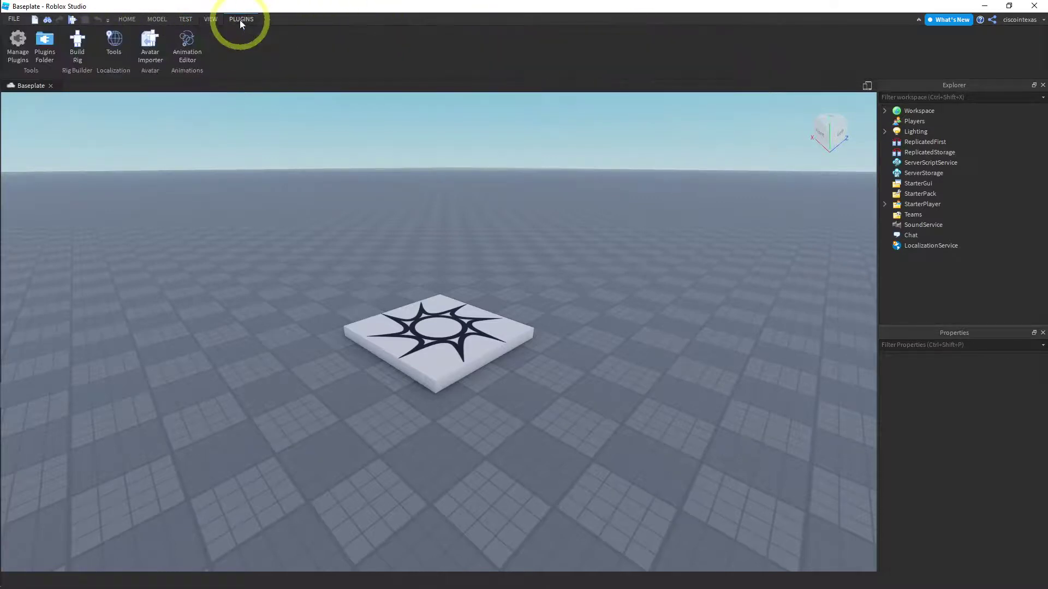
pyautogui.click(124, 19)
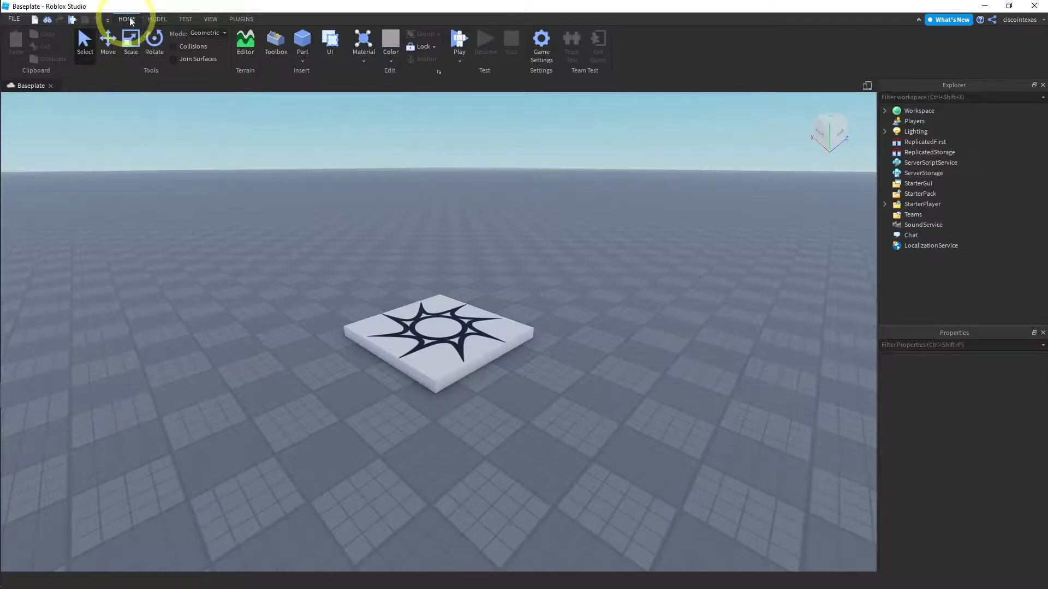
pyautogui.click(211, 20)
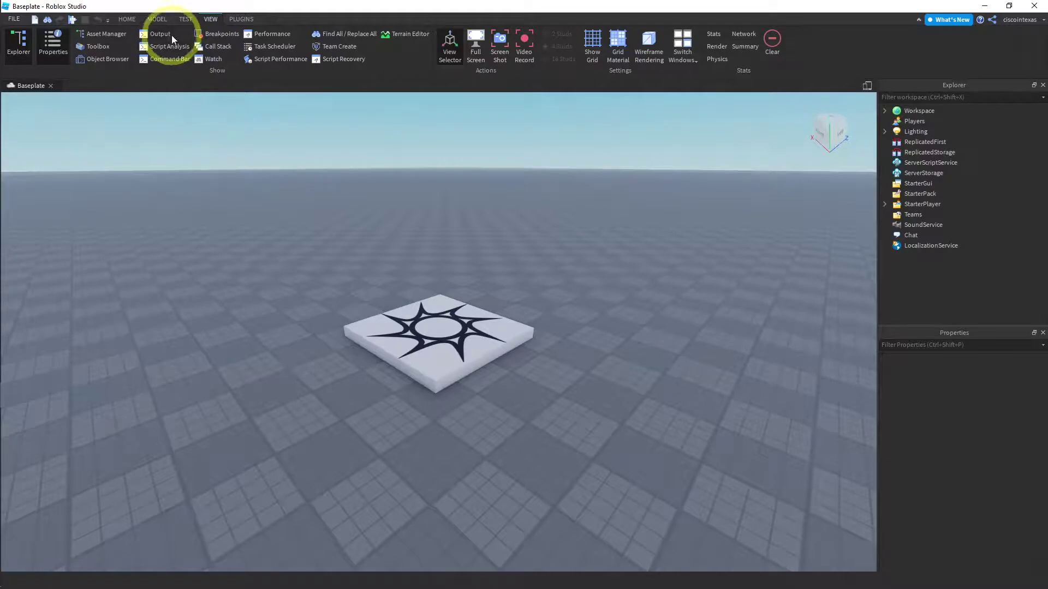
pyautogui.click(127, 19)
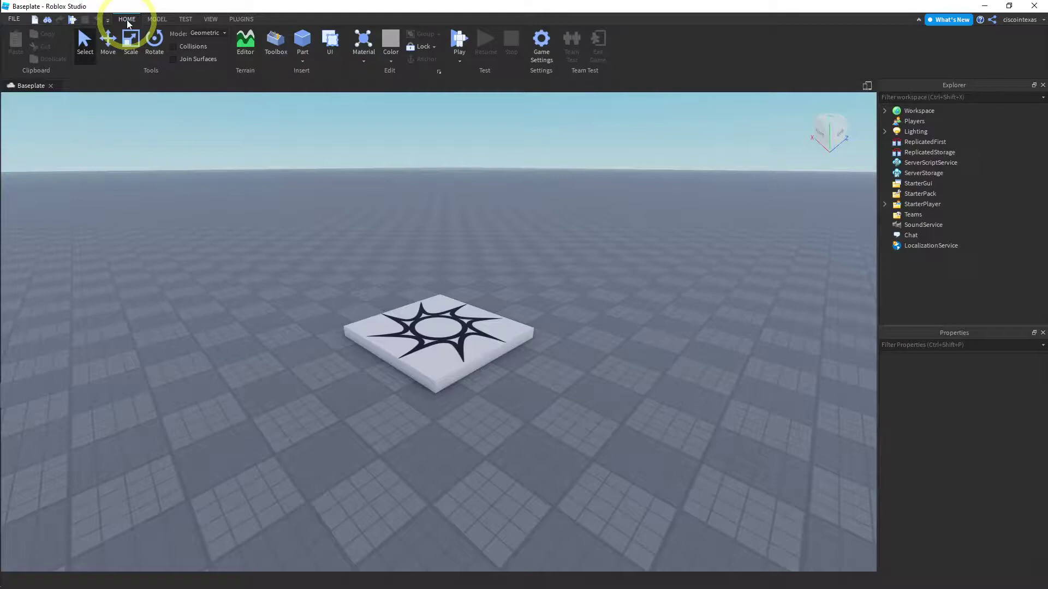
# Browse the Model, Test, View and Plugins tabs a second time, returning to Home.
pyautogui.click(157, 20)
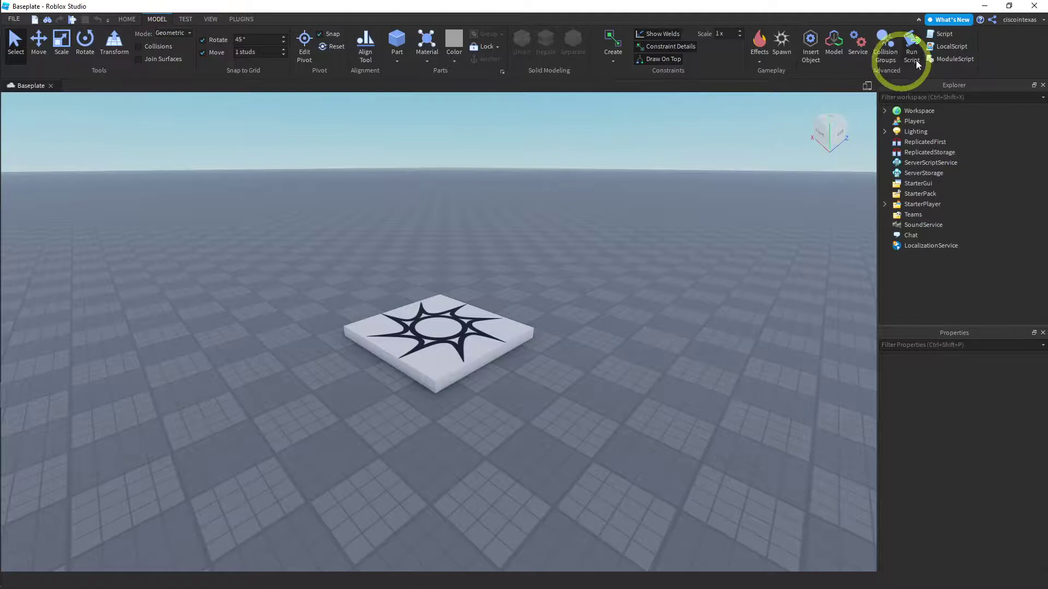
pyautogui.click(186, 20)
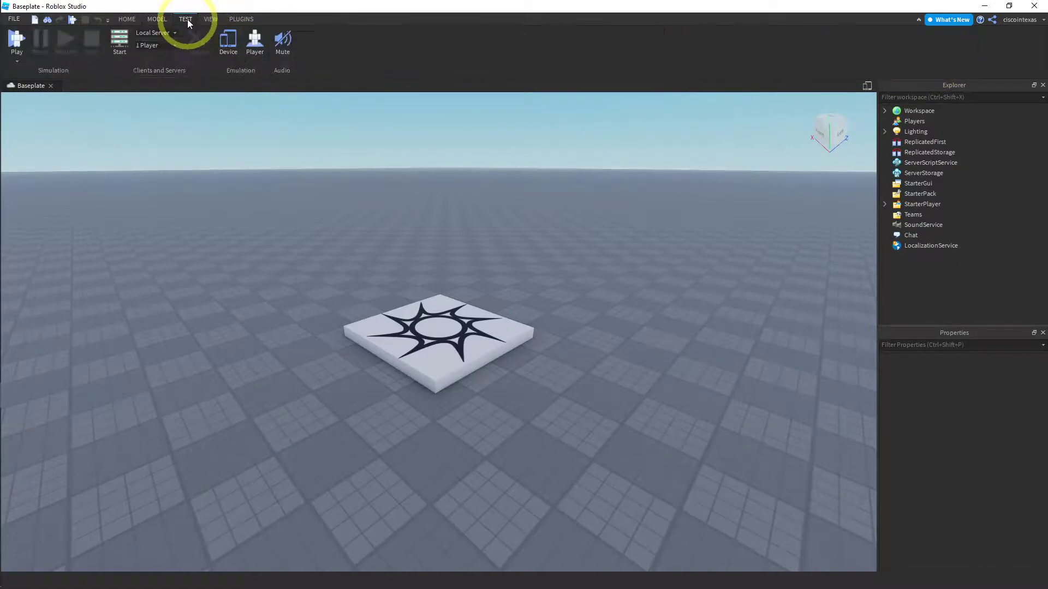
pyautogui.click(212, 20)
pyautogui.click(242, 21)
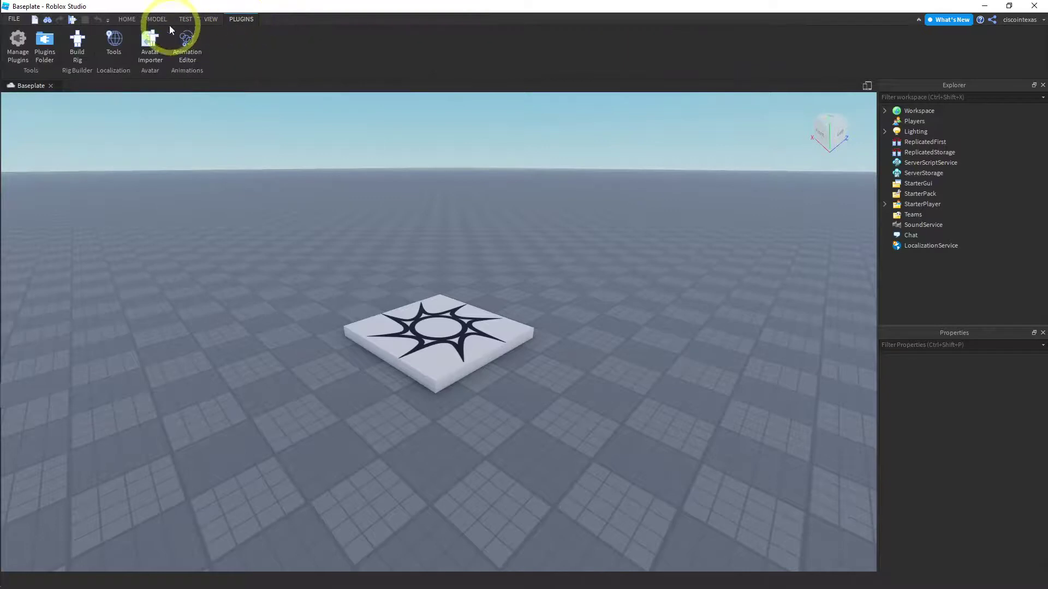
pyautogui.click(125, 21)
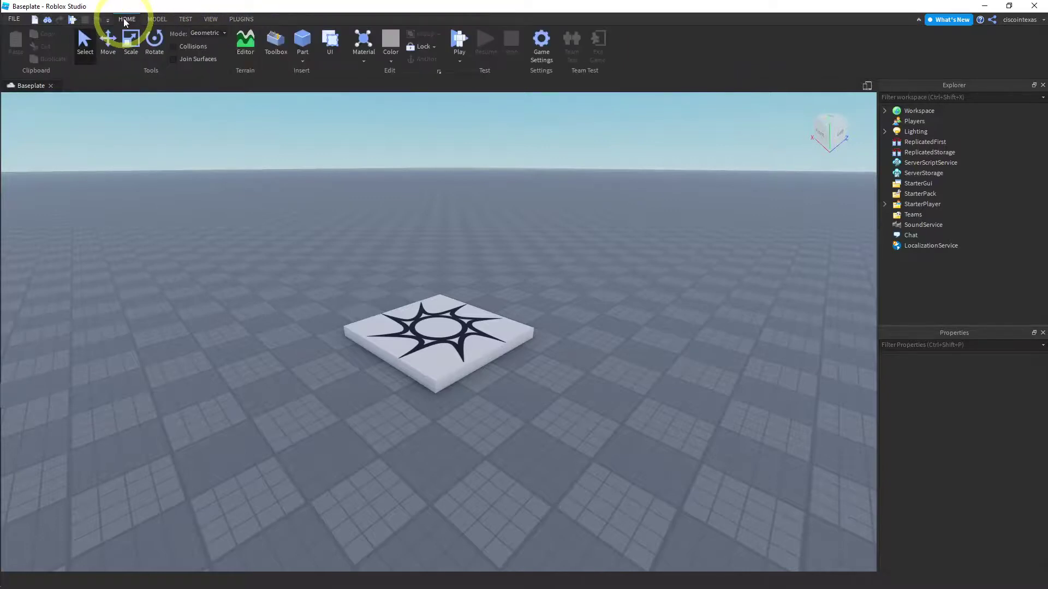
# Make a final pass through Model, Test, View and Plugins, checking View, ending on Home.
pyautogui.click(157, 20)
pyautogui.click(188, 20)
pyautogui.click(210, 19)
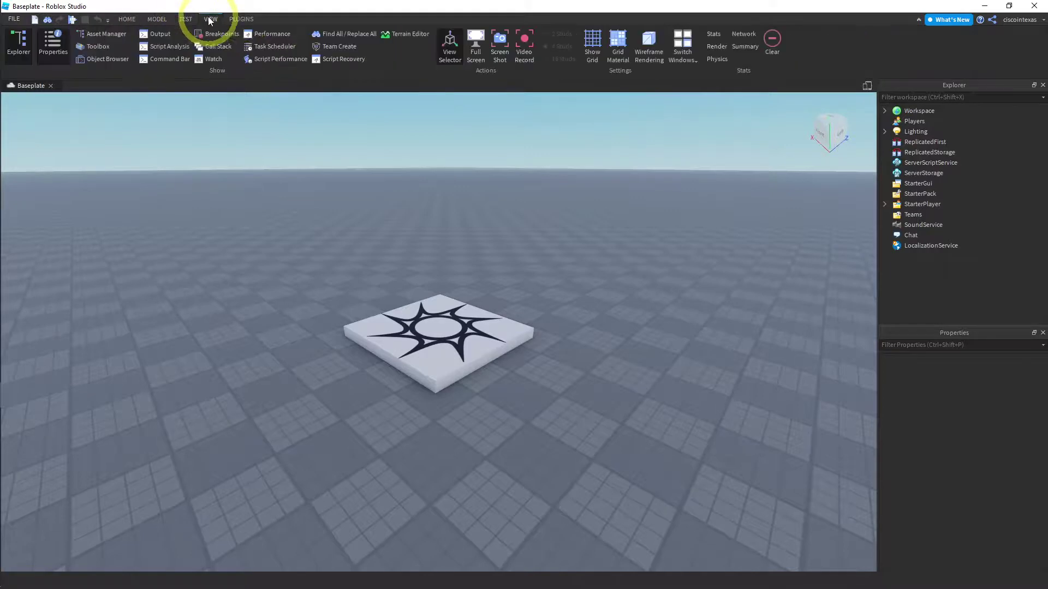
pyautogui.click(242, 21)
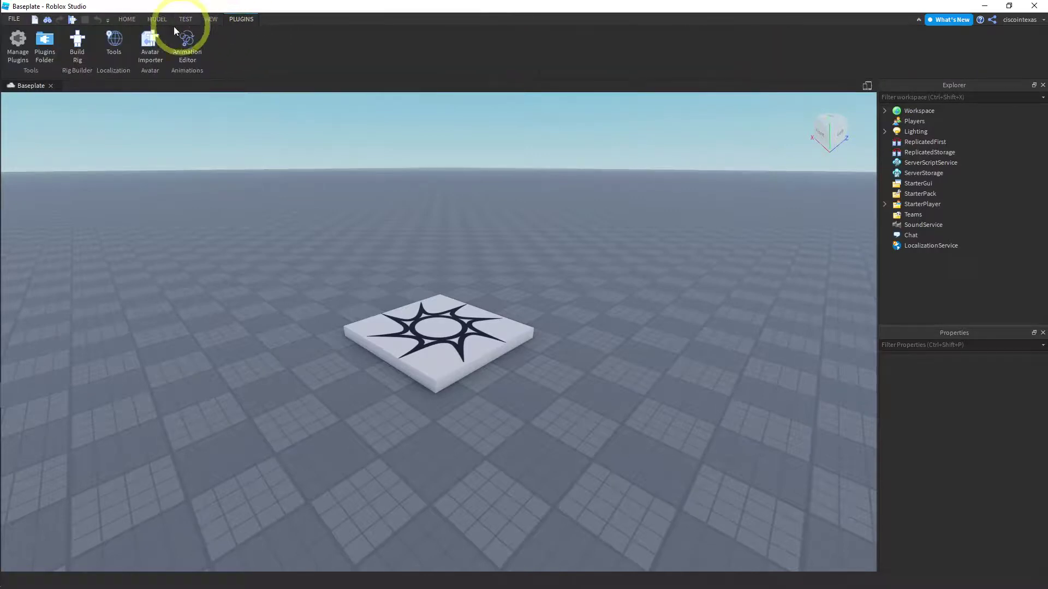
pyautogui.click(126, 19)
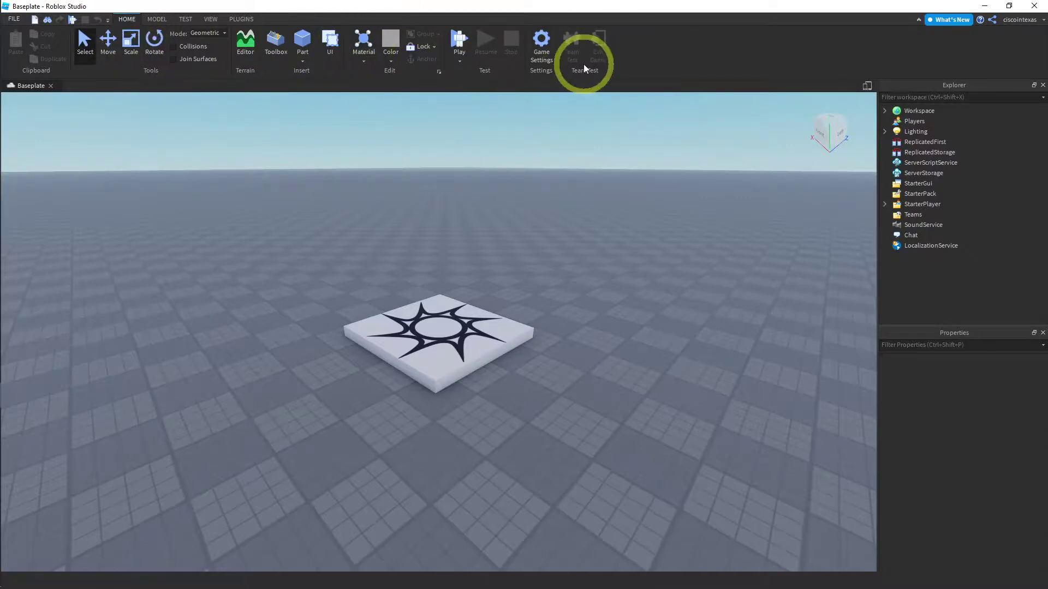
pyautogui.click(211, 20)
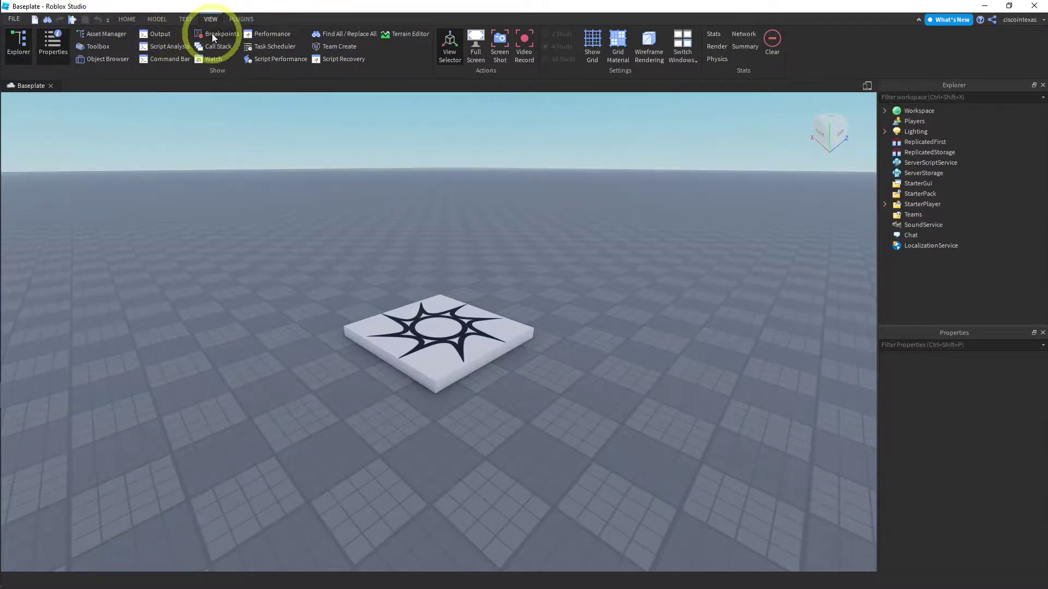
pyautogui.click(126, 19)
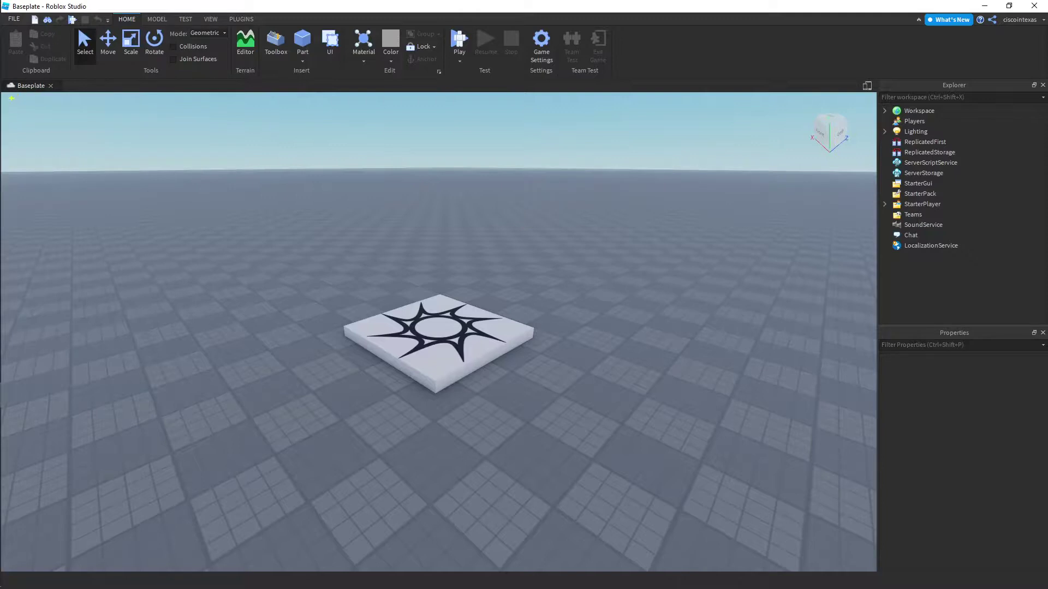
pyautogui.moveTo(10, 98); pyautogui.dragTo(650, 235)
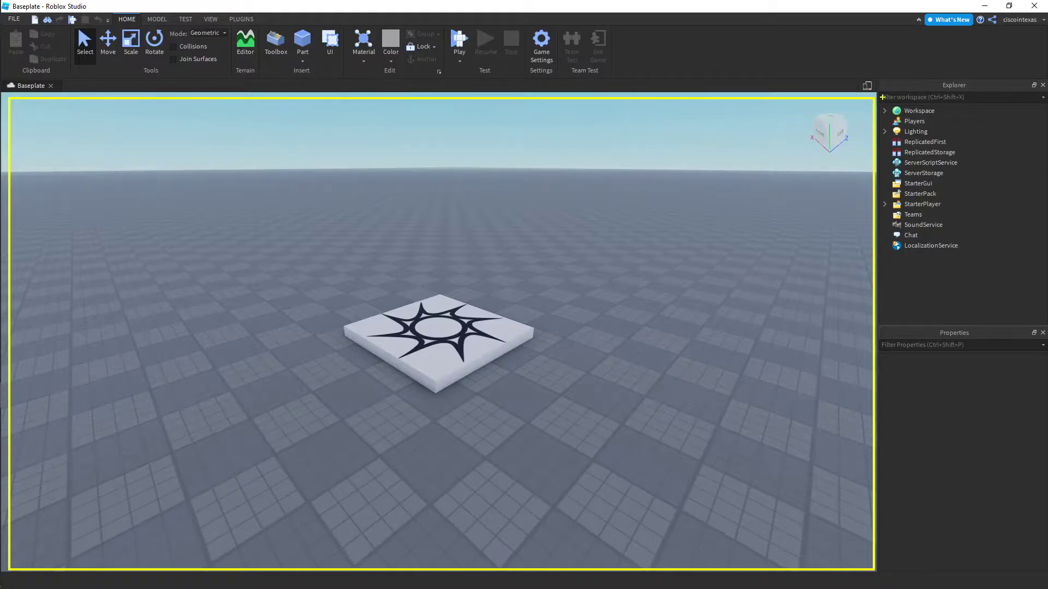
pyautogui.moveTo(881, 95)
pyautogui.mouseDown()
pyautogui.moveTo(983, 215)
pyautogui.moveTo(1040, 320)
pyautogui.mouseUp()
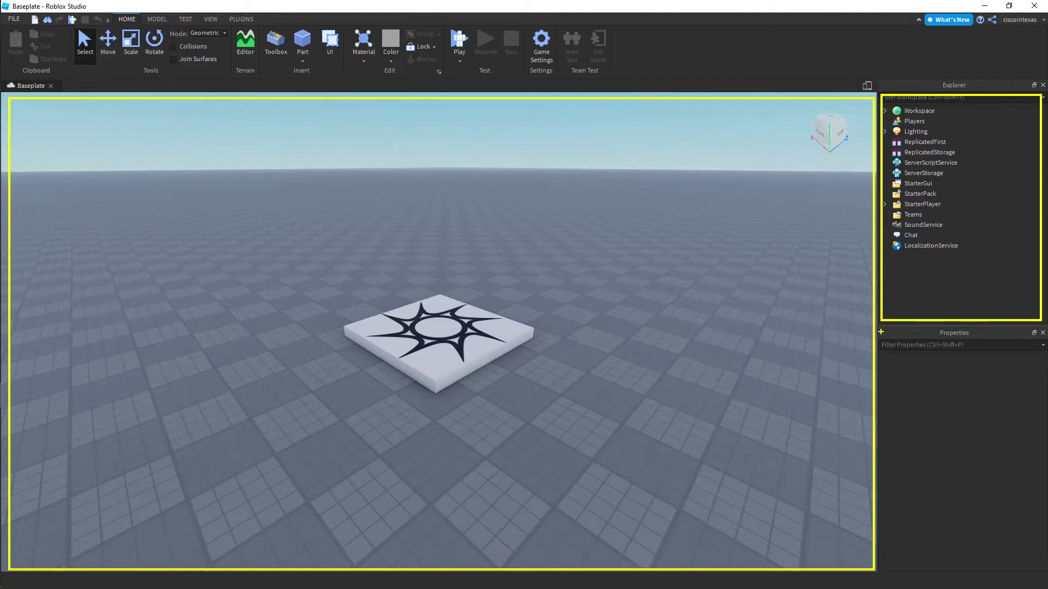
pyautogui.moveTo(953, 442); pyautogui.dragTo(1023, 572)
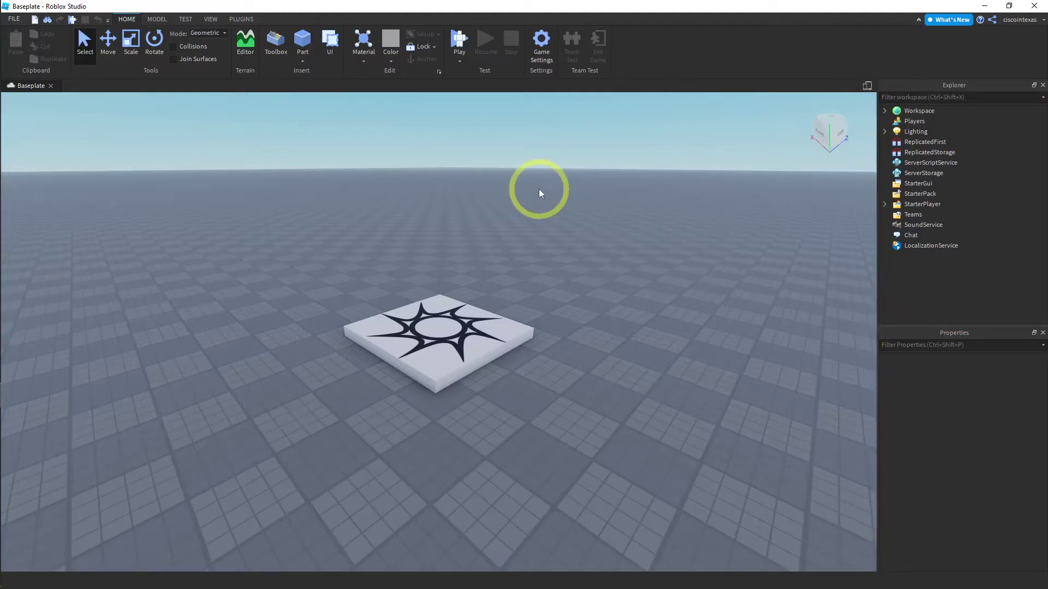
pyautogui.click(157, 19)
pyautogui.click(127, 20)
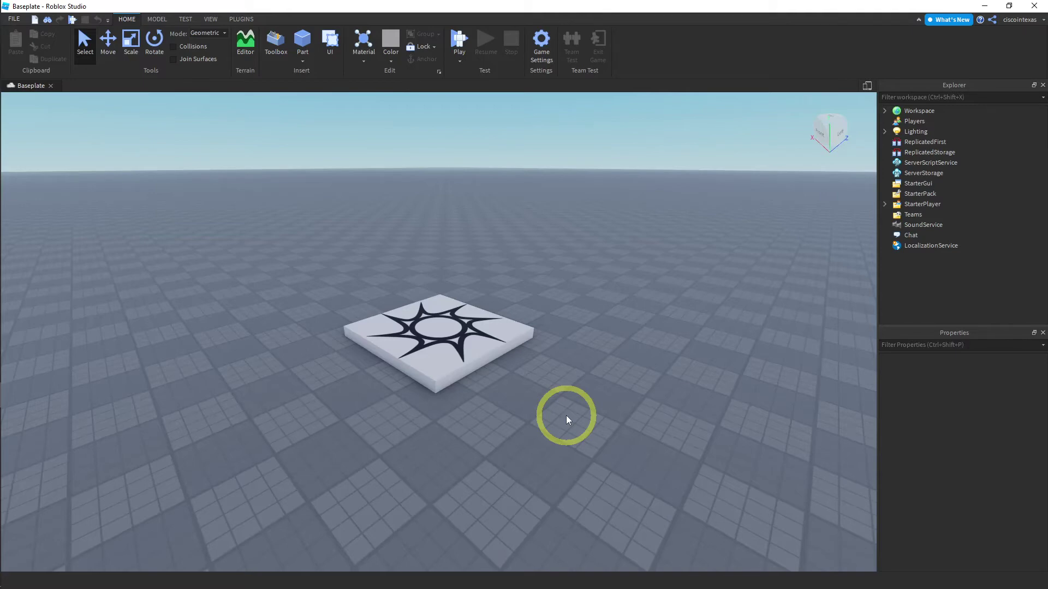
# Switch the ribbon to the View tab to show its panel, grid and rendering buttons.
pyautogui.click(210, 20)
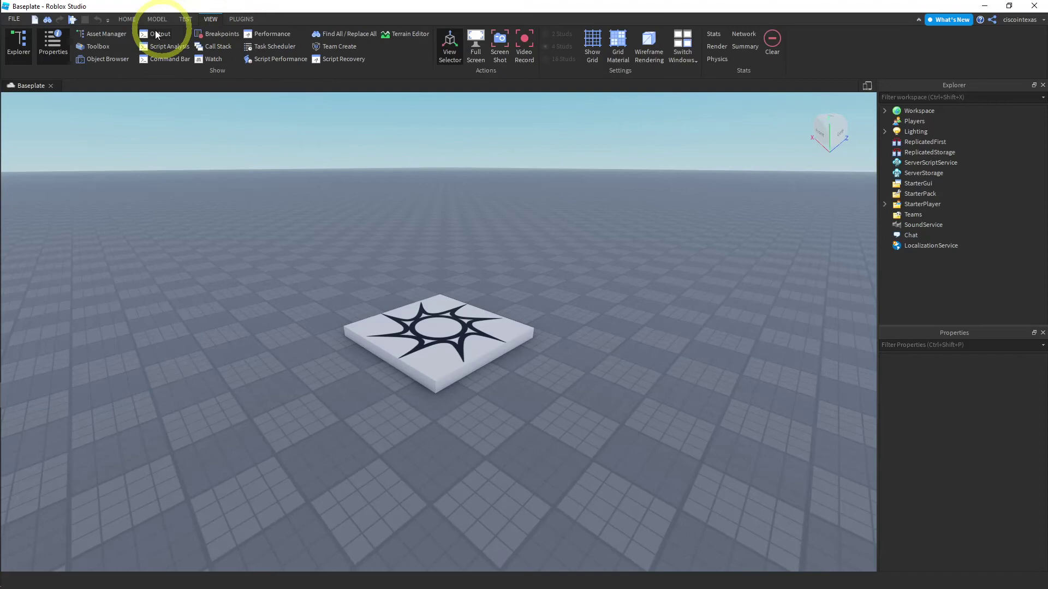